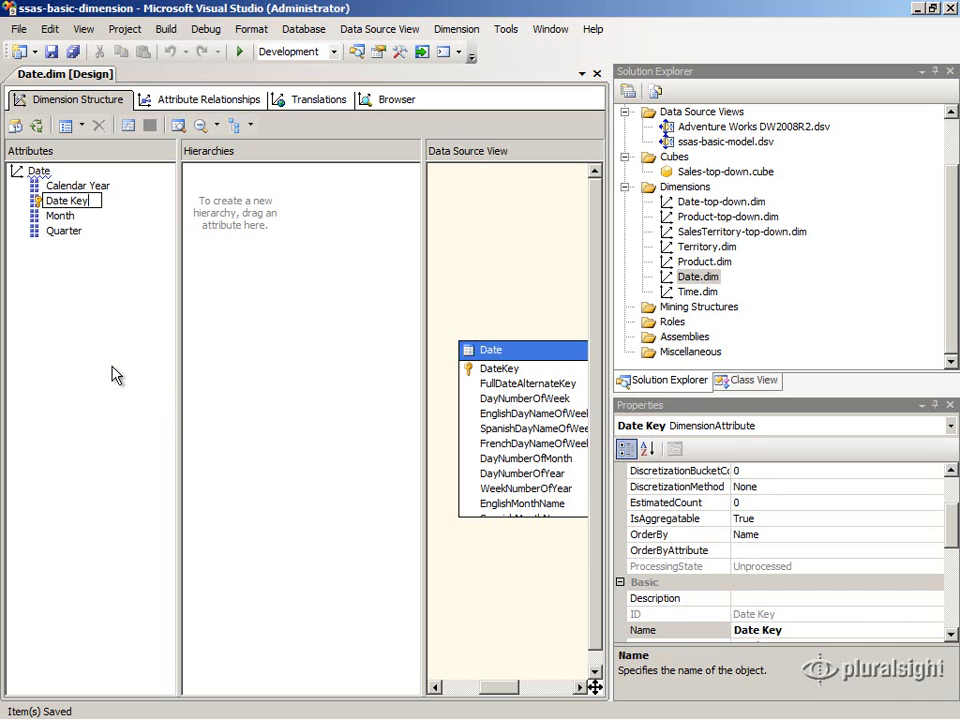
Step: Confirm renaming the Date Key attribute to Date
{"action": "key", "text": "Return"}
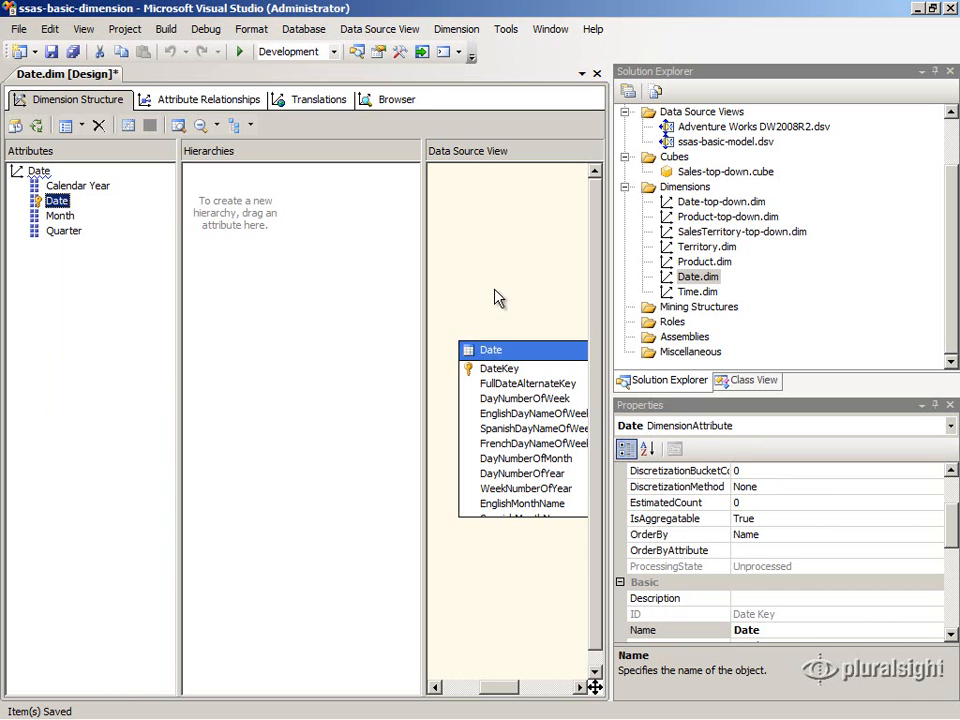
Step: Browse the dimension's Calendar Year, Month and Quarter hierarchies, expanding the All member of each
{"action": "left_click", "coordinate": [397, 100]}
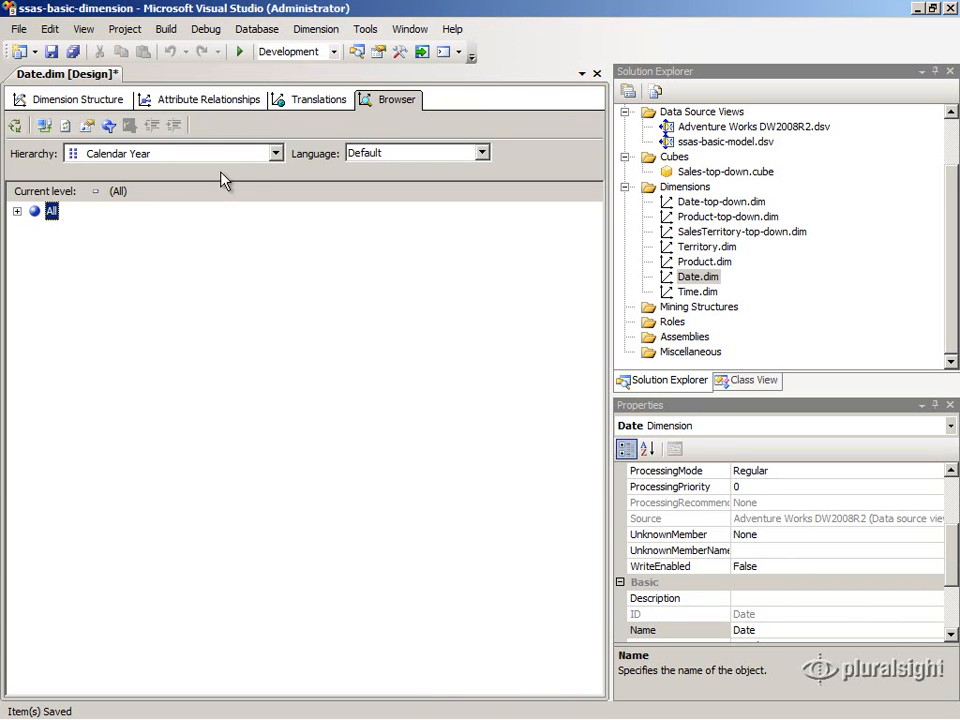
{"action": "left_click", "coordinate": [16, 211]}
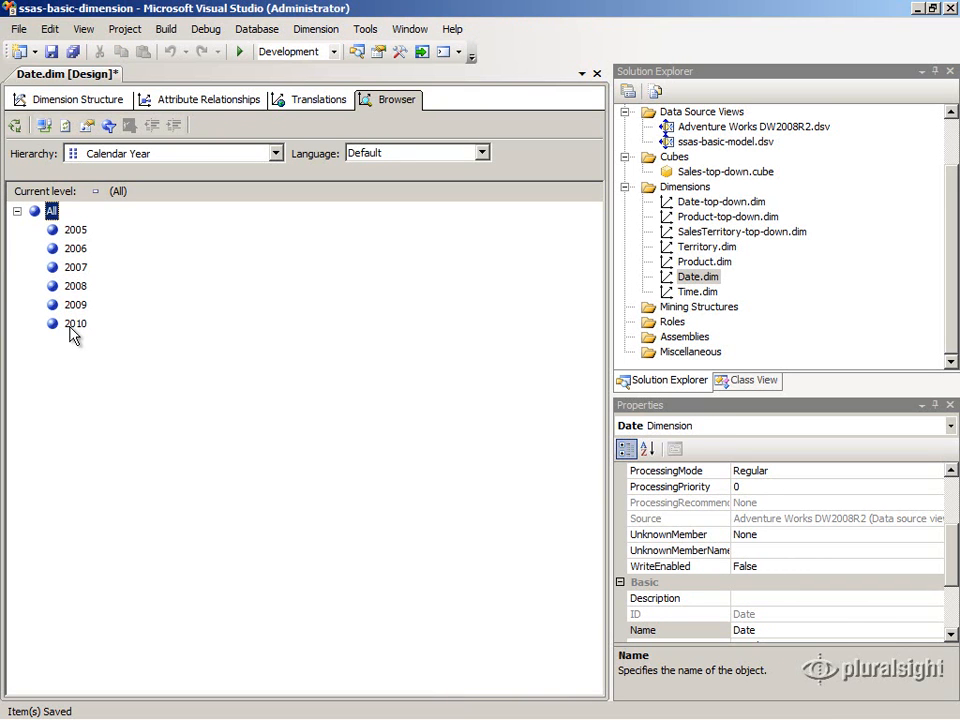
{"action": "left_click", "coordinate": [276, 153]}
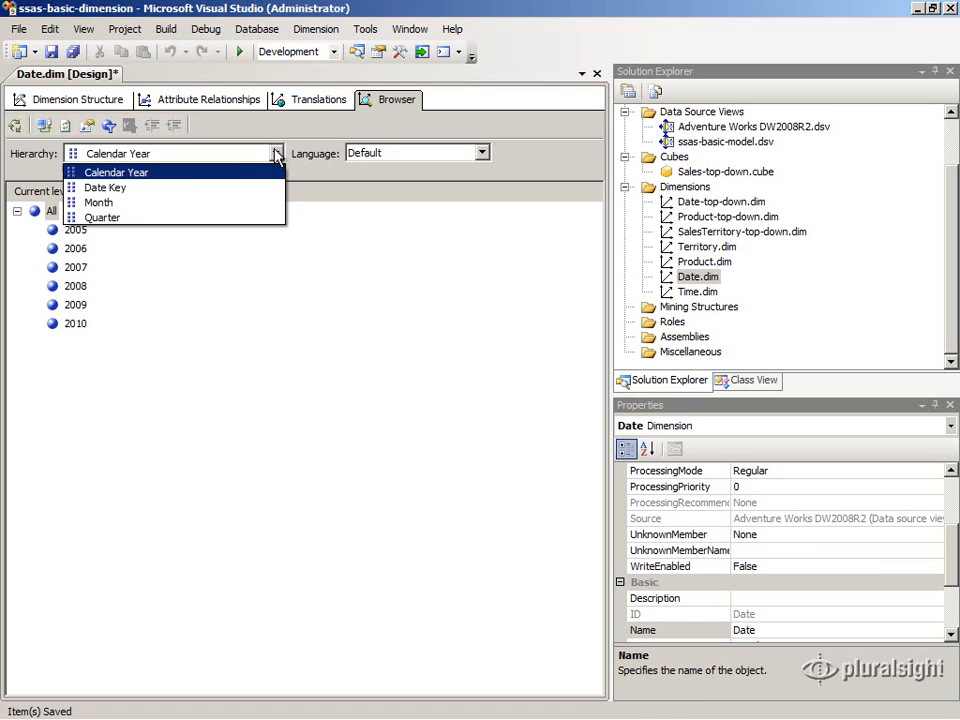
{"action": "left_click", "coordinate": [140, 207]}
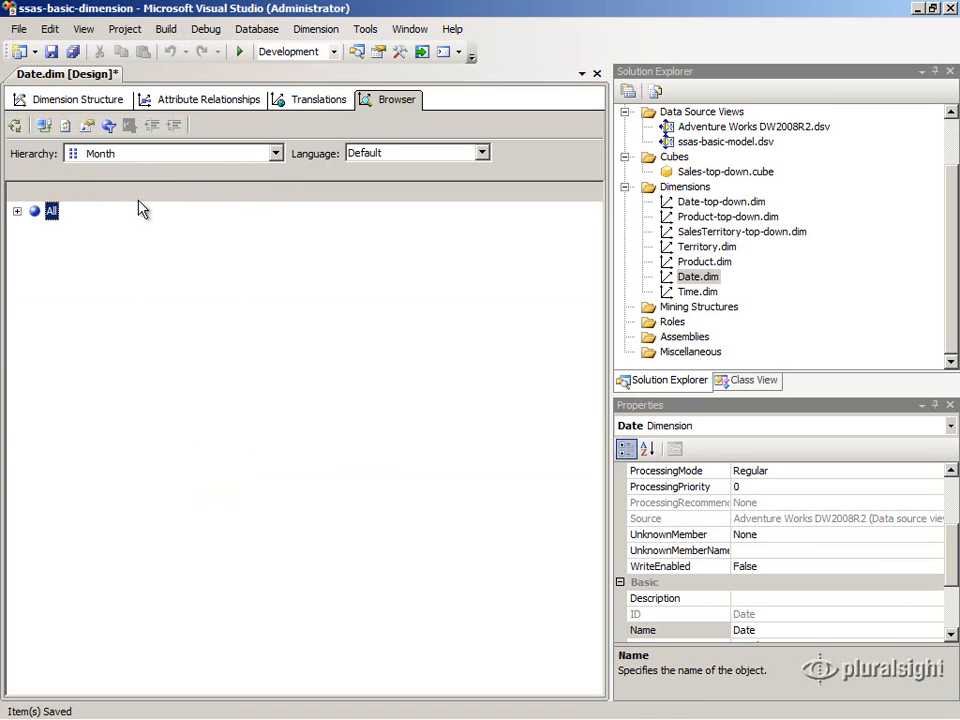
{"action": "left_click", "coordinate": [16, 211]}
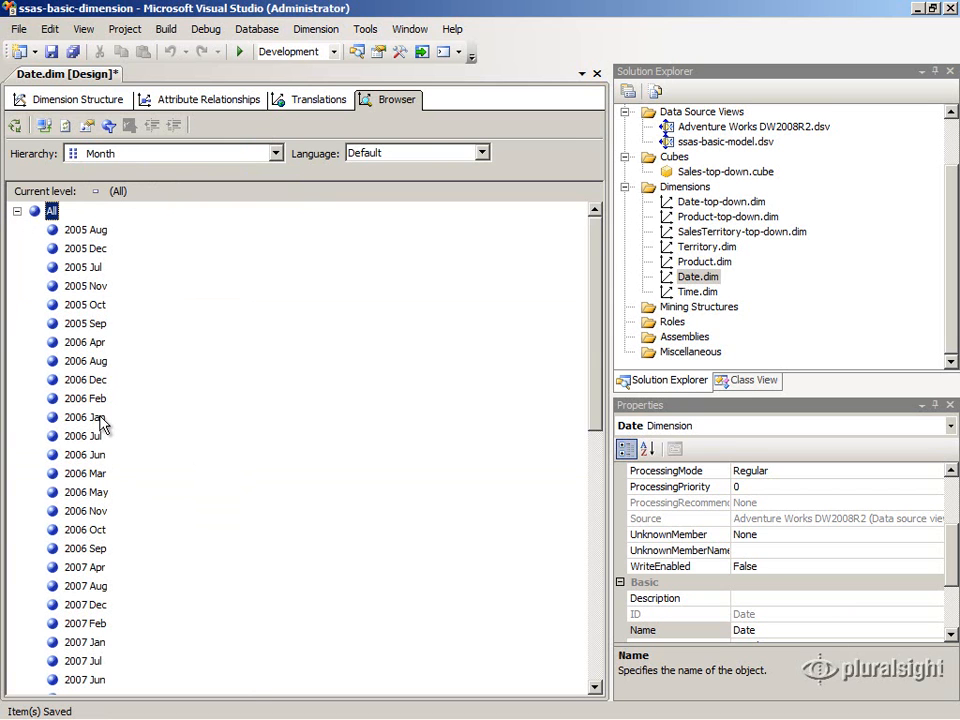
{"action": "left_click", "coordinate": [278, 154]}
{"action": "left_click", "coordinate": [249, 218]}
{"action": "left_click", "coordinate": [17, 211]}
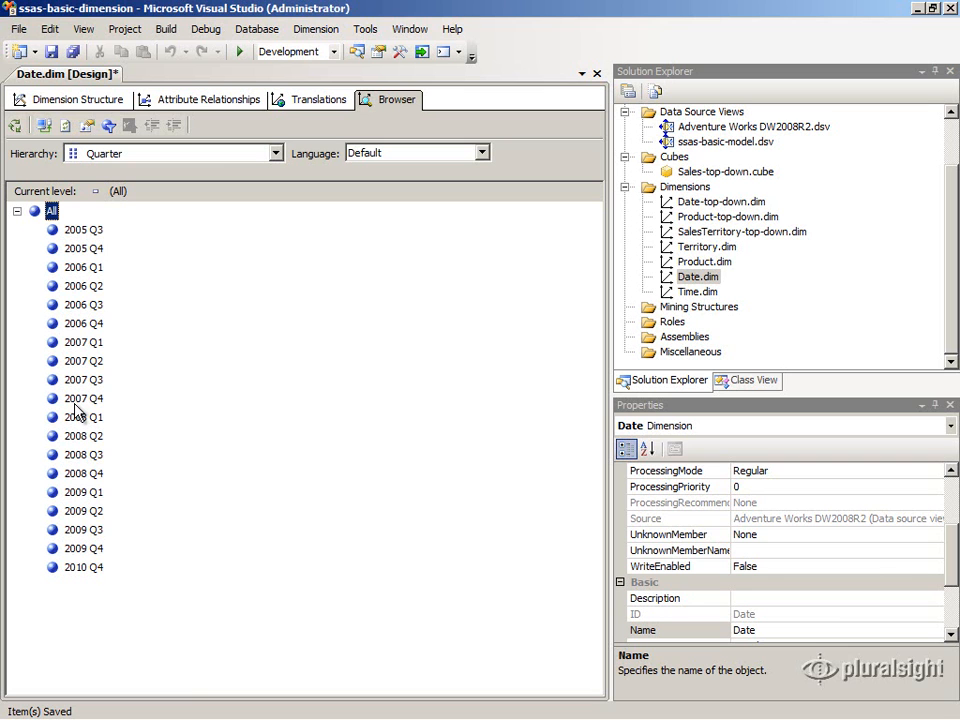
Step: Select the Month attribute and examine its OrderBy and KeyColumns properties
{"action": "left_click", "coordinate": [40, 100]}
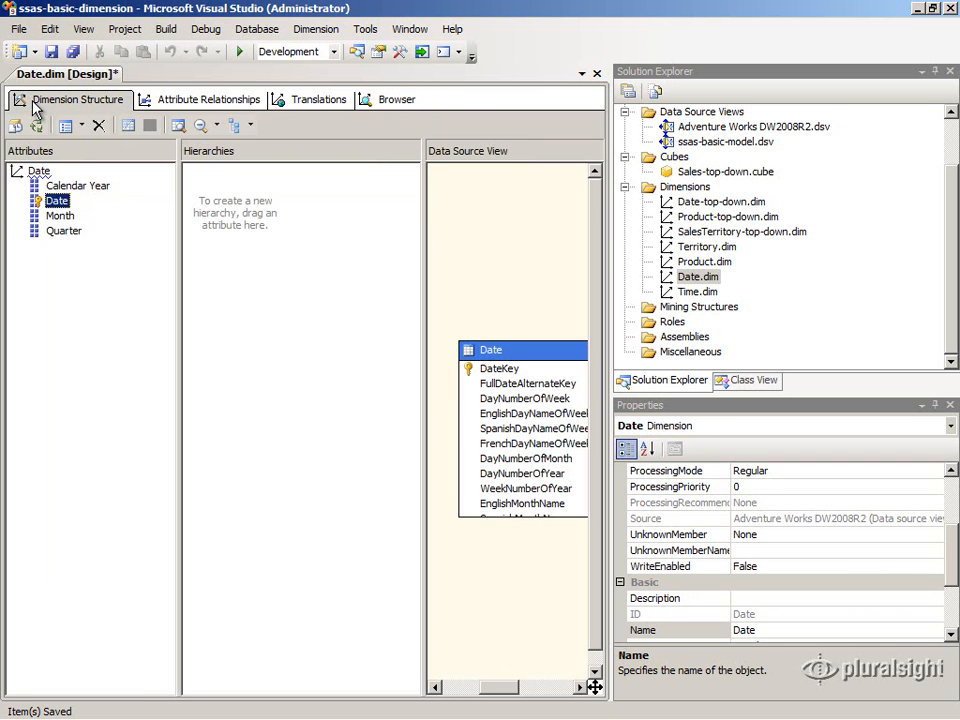
{"action": "left_click", "coordinate": [57, 217]}
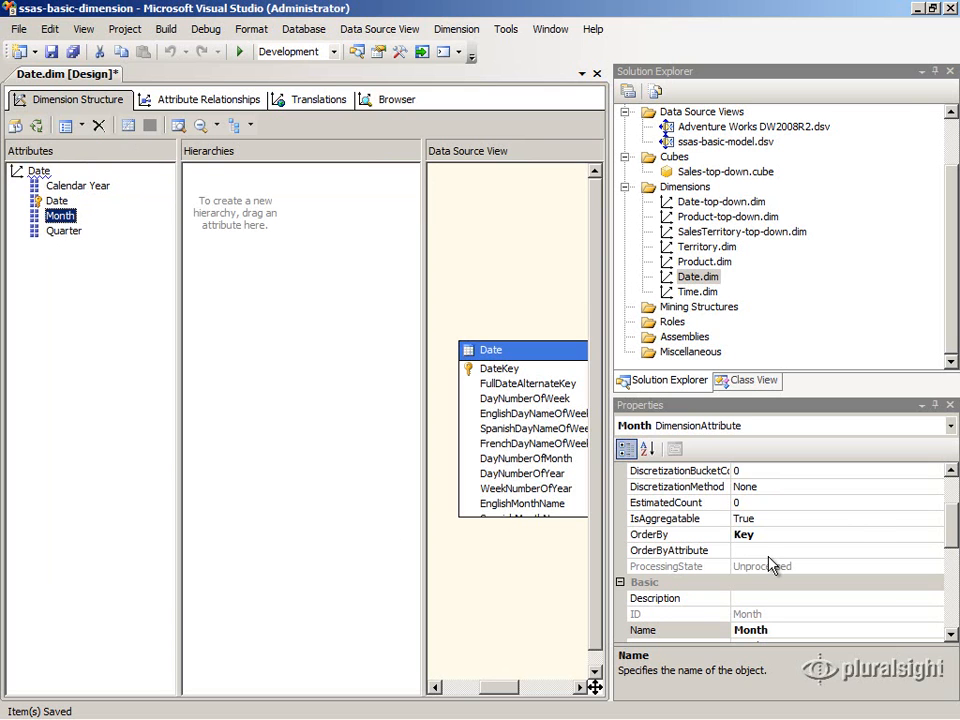
{"action": "left_click", "coordinate": [859, 533]}
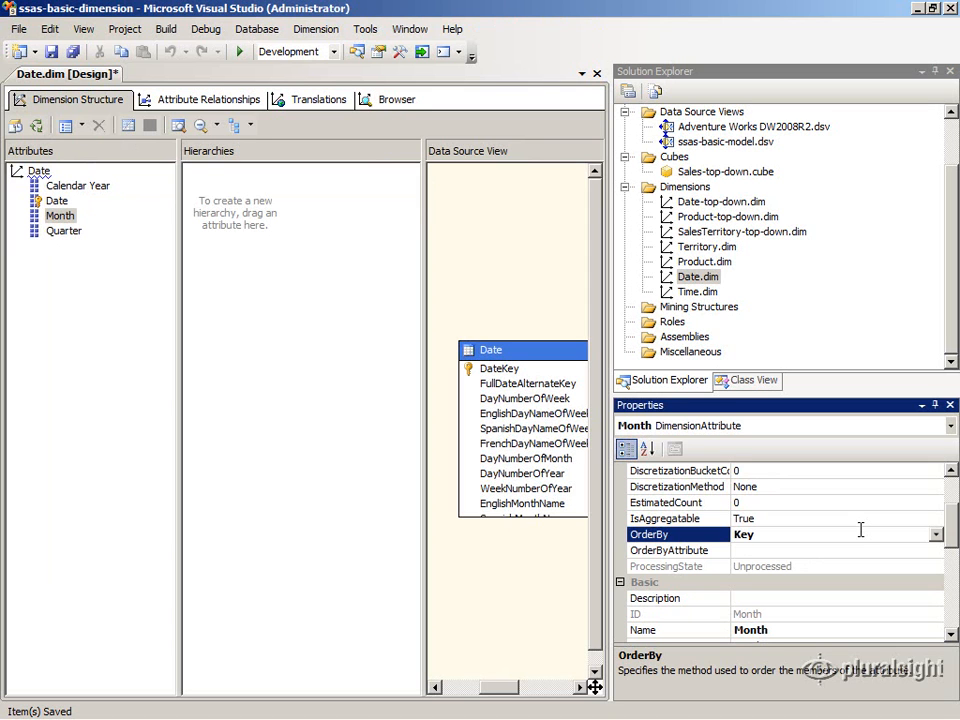
{"action": "left_click_drag", "start_coordinate": [955, 527], "coordinate": [958, 620]}
{"action": "left_click", "coordinate": [932, 598]}
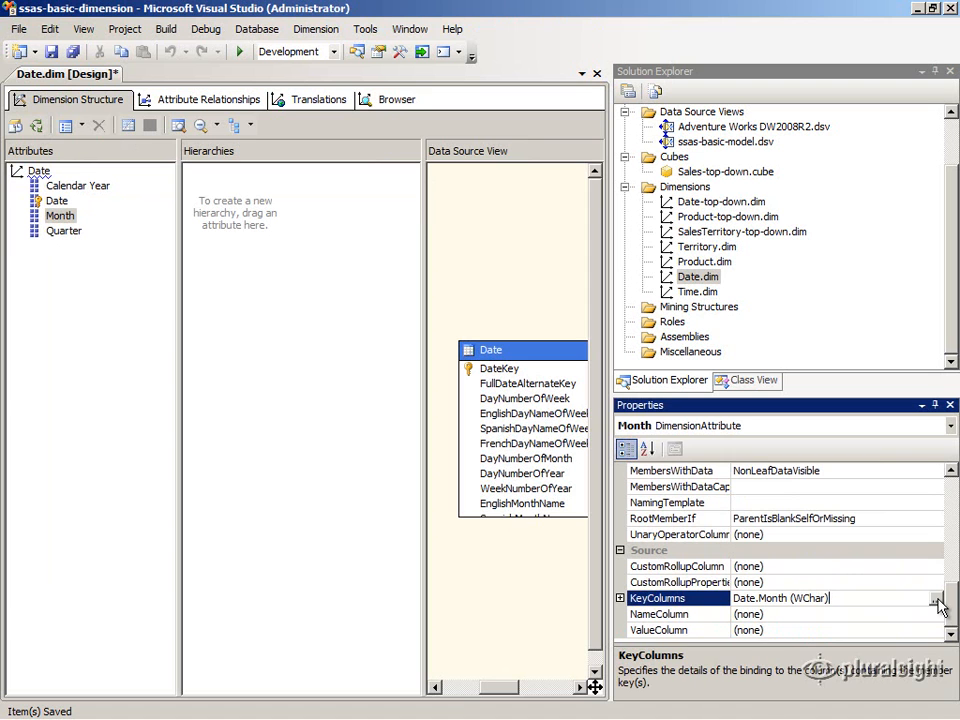
Step: Explore the Date table's data from the data source view, scrolling to the Quarter and Month columns, then close it
{"action": "right_click", "coordinate": [518, 352]}
{"action": "left_click", "coordinate": [562, 406]}
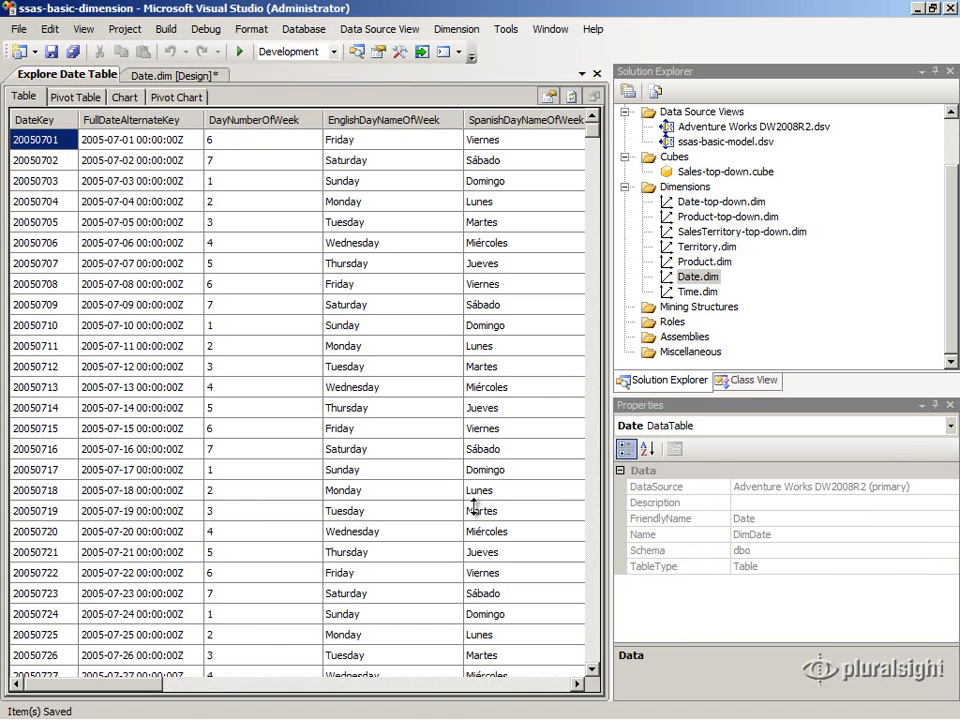
{"action": "left_click_drag", "start_coordinate": [146, 684], "coordinate": [578, 686]}
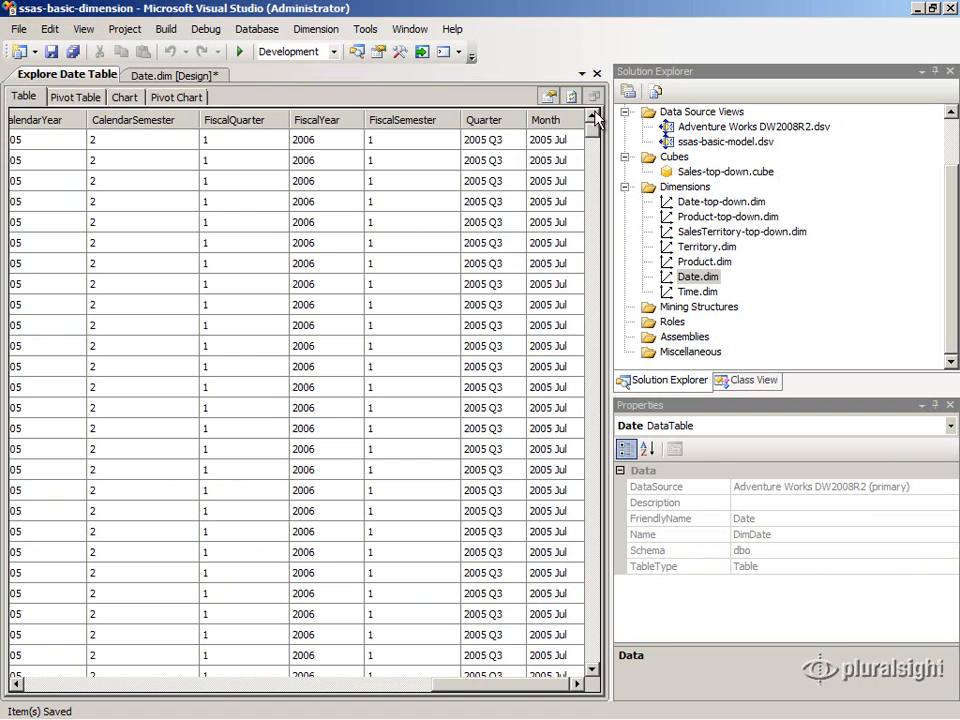
{"action": "left_click", "coordinate": [597, 73]}
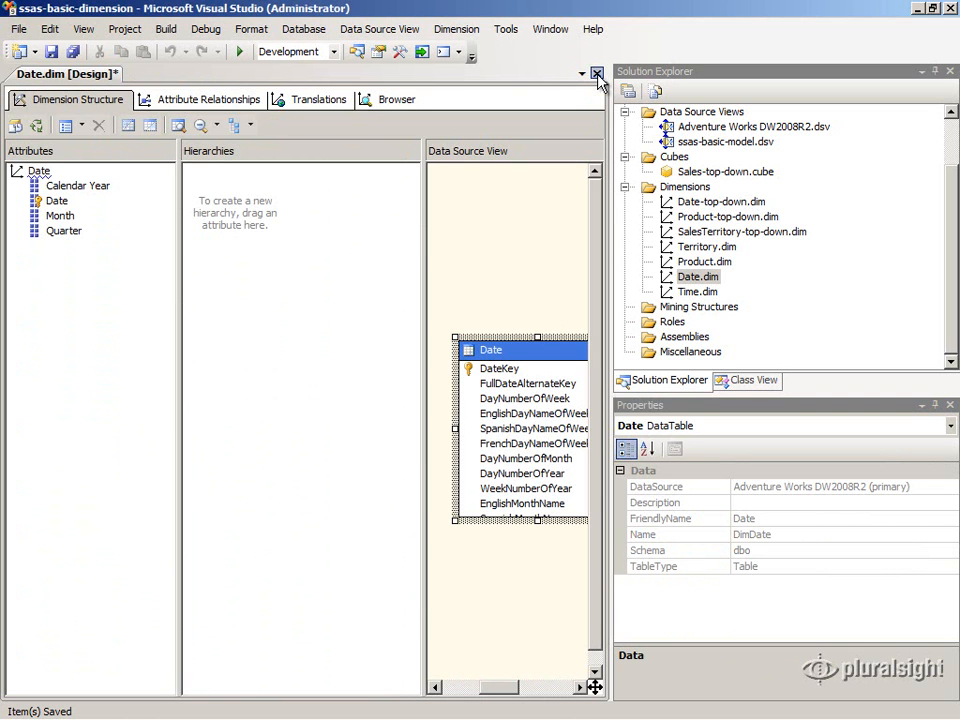
Step: Replace the Month attribute's key column Month with CalendarYear and MonthNumberOfYear in the Key Columns editor
{"action": "left_click", "coordinate": [70, 220]}
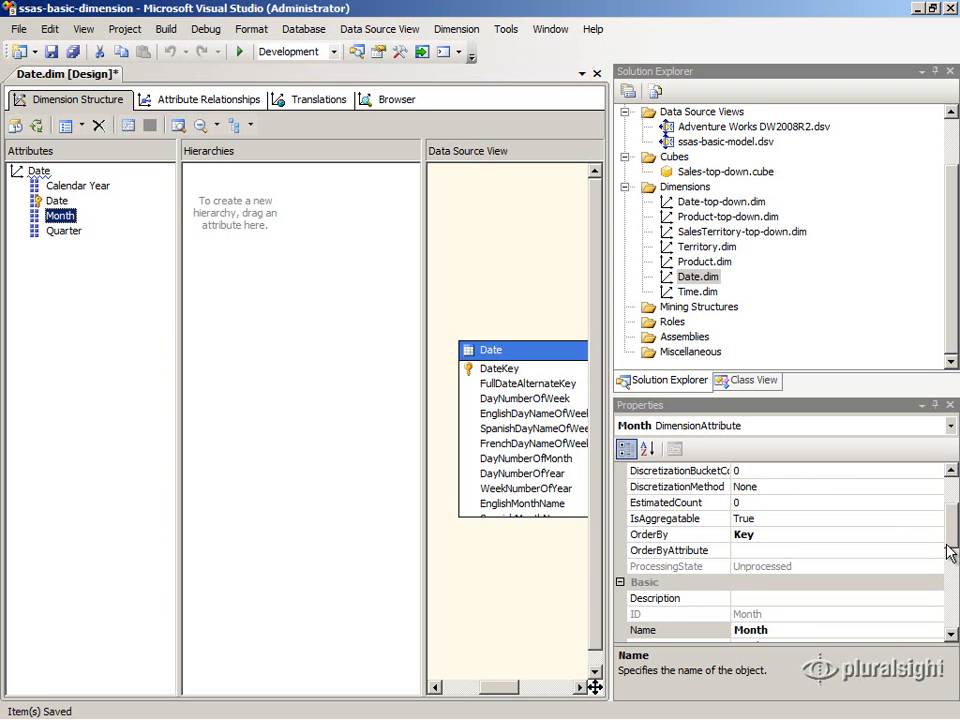
{"action": "left_click_drag", "start_coordinate": [952, 540], "coordinate": [952, 612]}
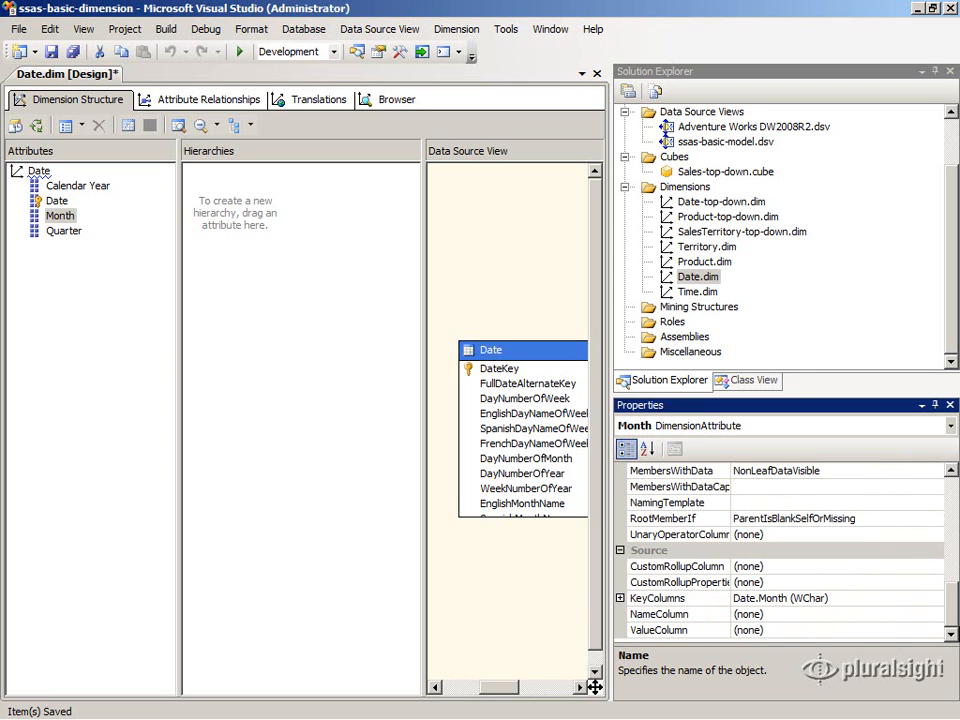
{"action": "left_click", "coordinate": [938, 600]}
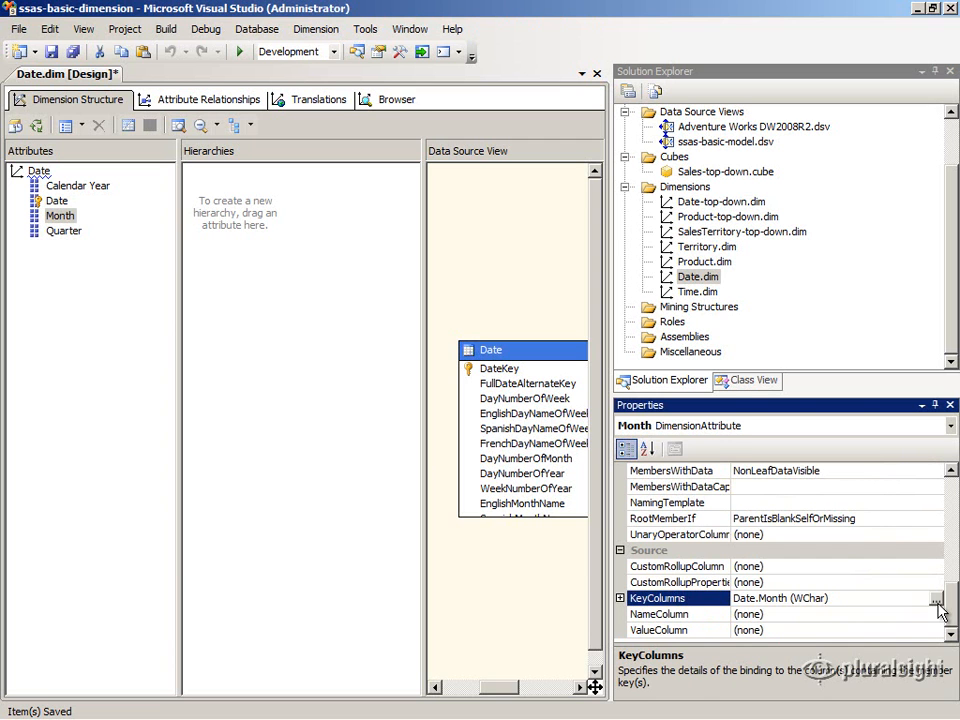
{"action": "left_click", "coordinate": [936, 599]}
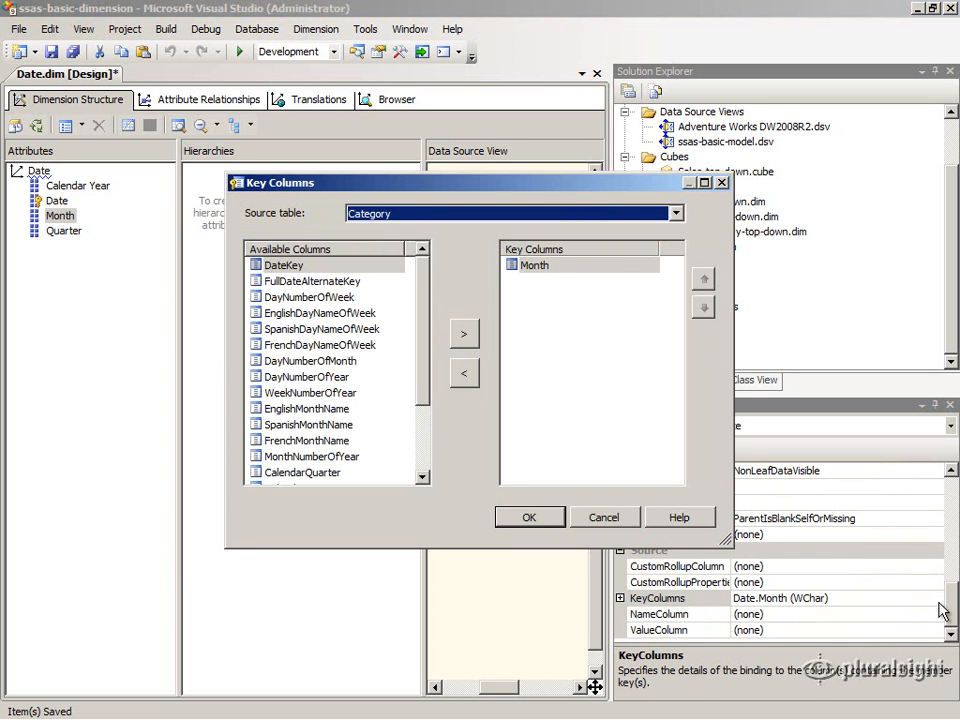
{"action": "left_click_drag", "start_coordinate": [423, 350], "coordinate": [425, 442]}
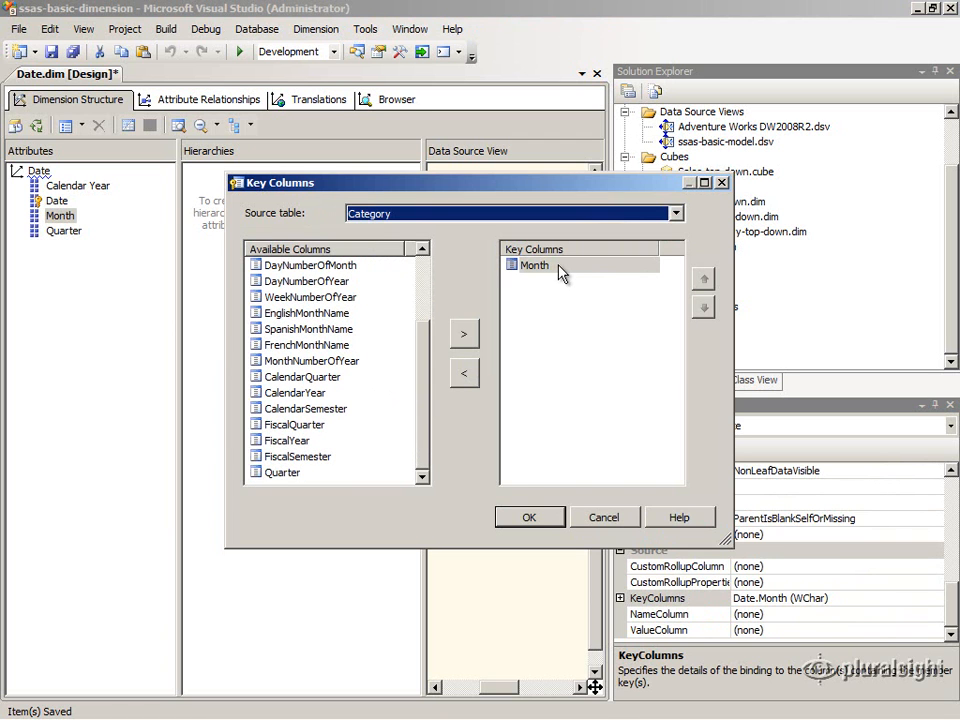
{"action": "left_click", "coordinate": [471, 376]}
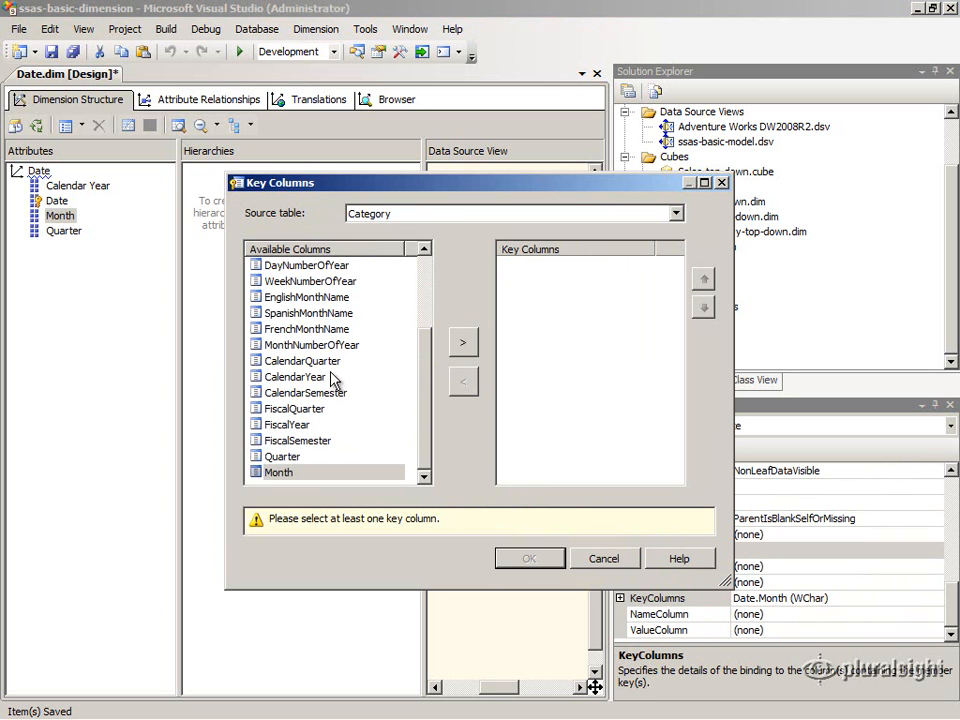
{"action": "left_click", "coordinate": [375, 377]}
{"action": "left_click", "coordinate": [463, 342]}
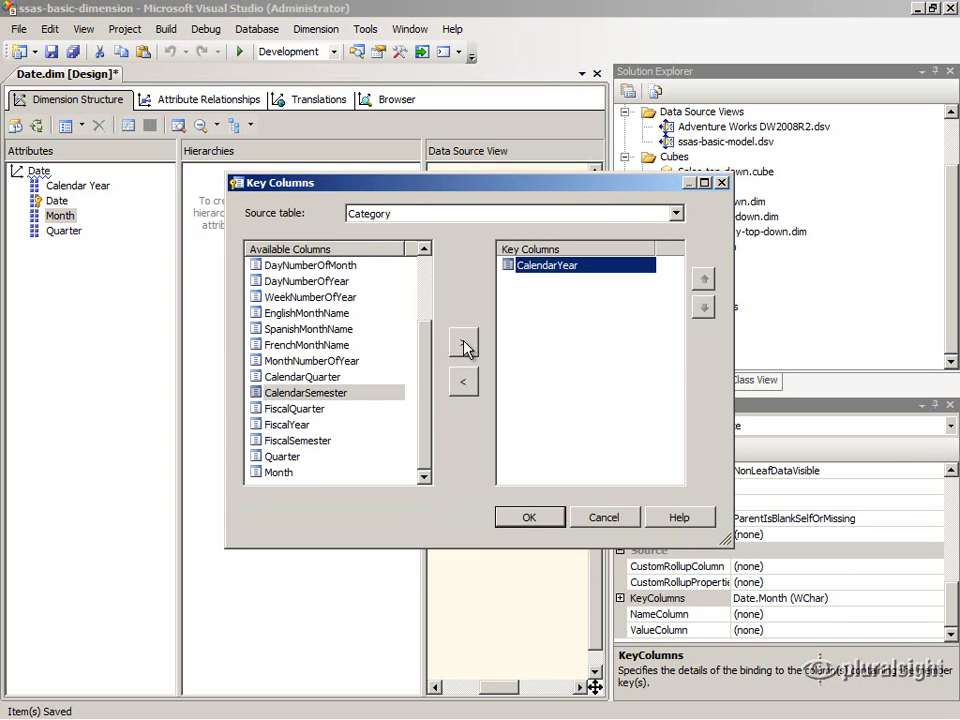
{"action": "left_click", "coordinate": [369, 360]}
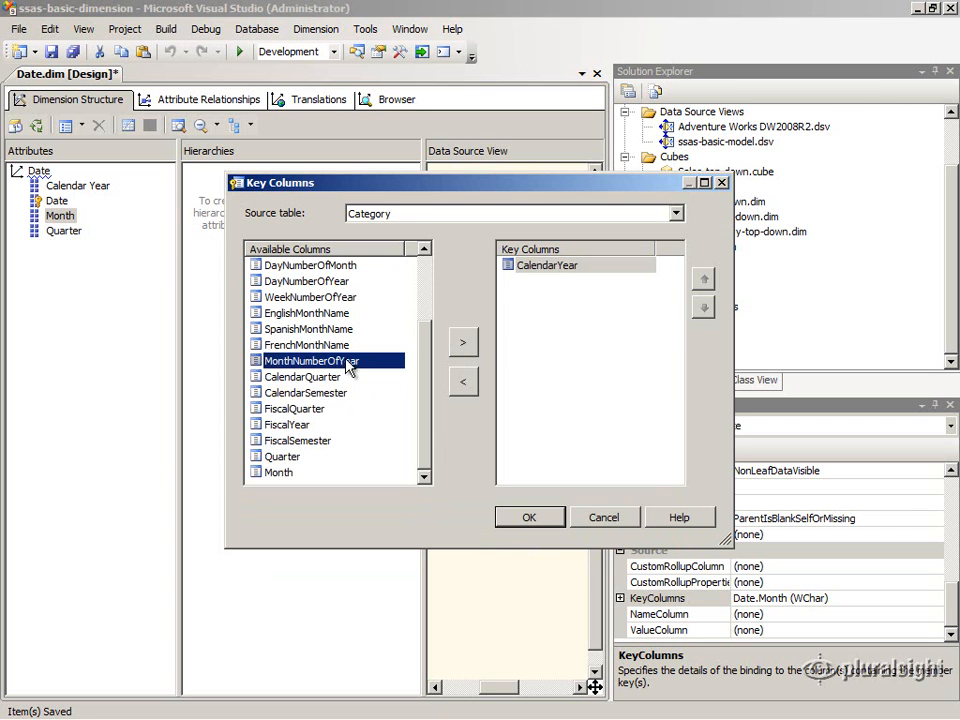
{"action": "left_click", "coordinate": [462, 344]}
{"action": "left_click", "coordinate": [523, 267]}
{"action": "left_click", "coordinate": [553, 283]}
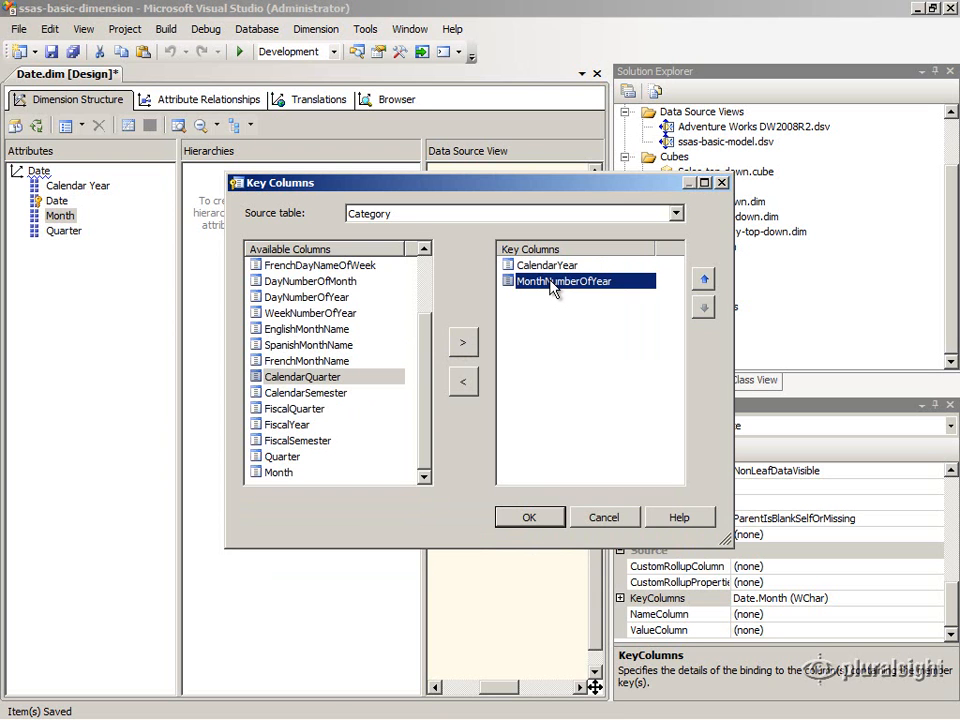
{"action": "left_click", "coordinate": [538, 519]}
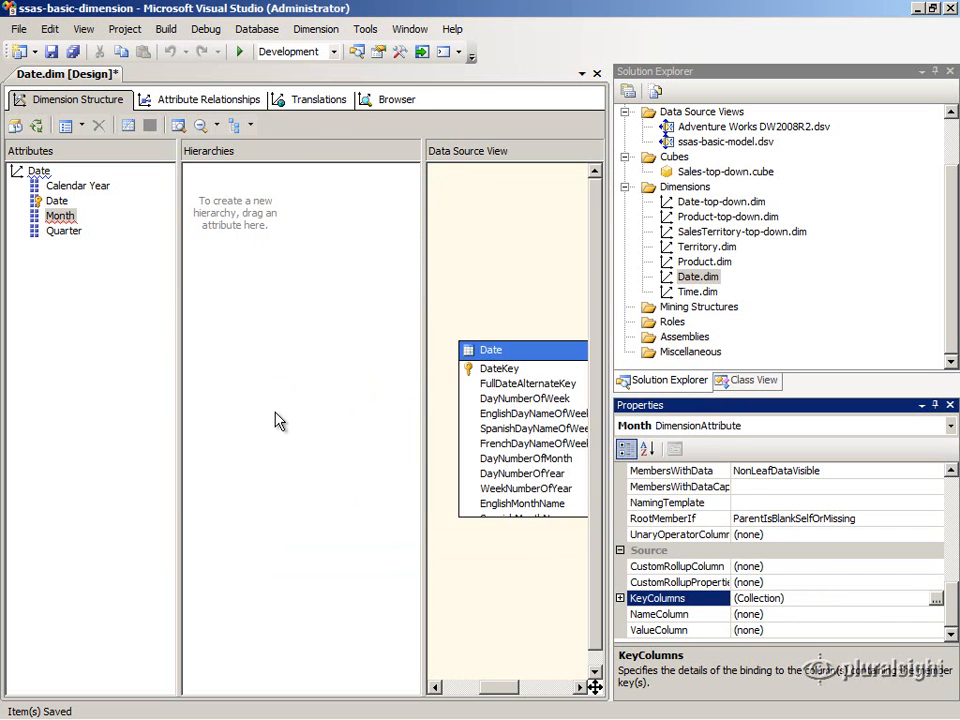
Step: Bind the Month attribute's NameColumn to the Date table's Month column
{"action": "left_click", "coordinate": [66, 231]}
{"action": "mouse_move", "coordinate": [68, 232]}
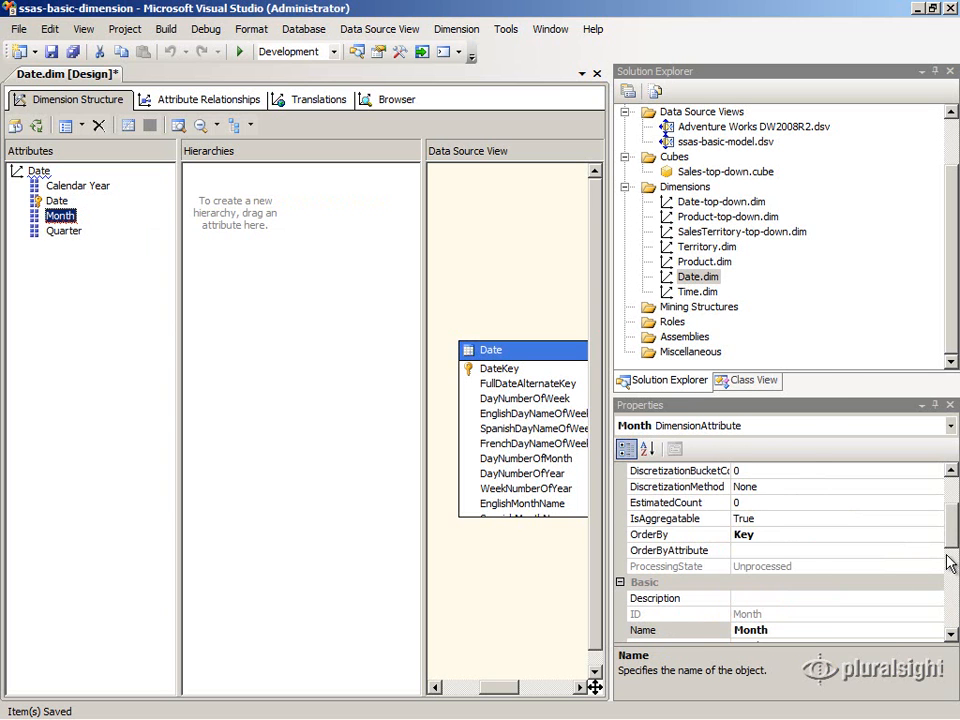
{"action": "left_click", "coordinate": [952, 570]}
{"action": "scroll", "coordinate": [952, 570], "scroll_direction": "down", "scroll_amount": 5}
{"action": "left_click", "coordinate": [934, 615]}
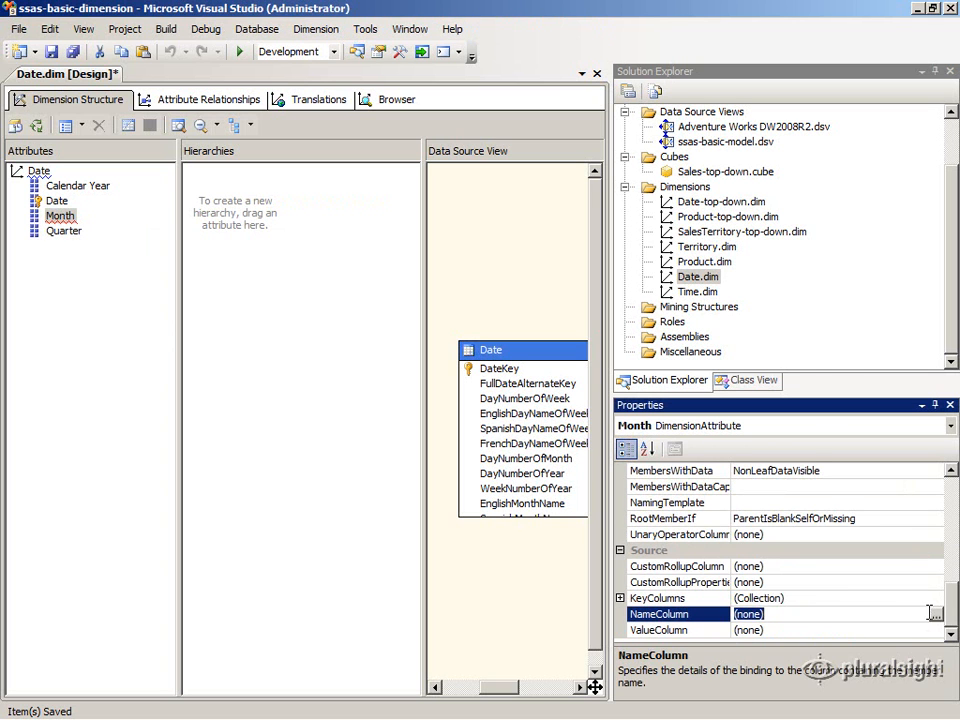
{"action": "left_click", "coordinate": [936, 618]}
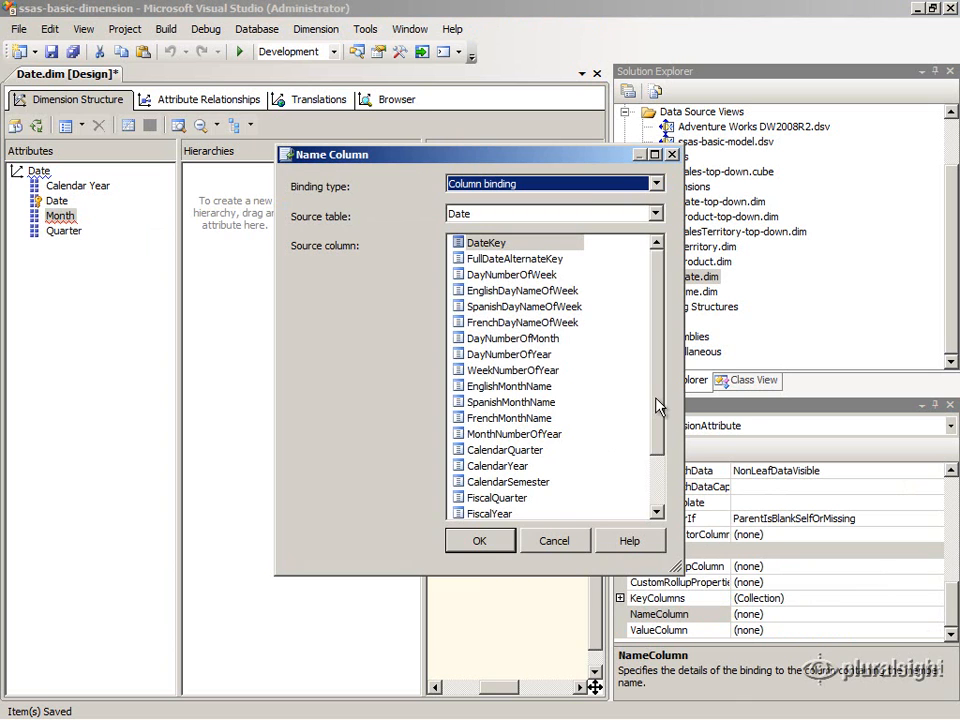
{"action": "scroll", "coordinate": [657, 468], "scroll_direction": "down", "scroll_amount": 1}
{"action": "scroll", "coordinate": [657, 468], "scroll_direction": "down", "scroll_amount": 1}
{"action": "left_click", "coordinate": [522, 495]}
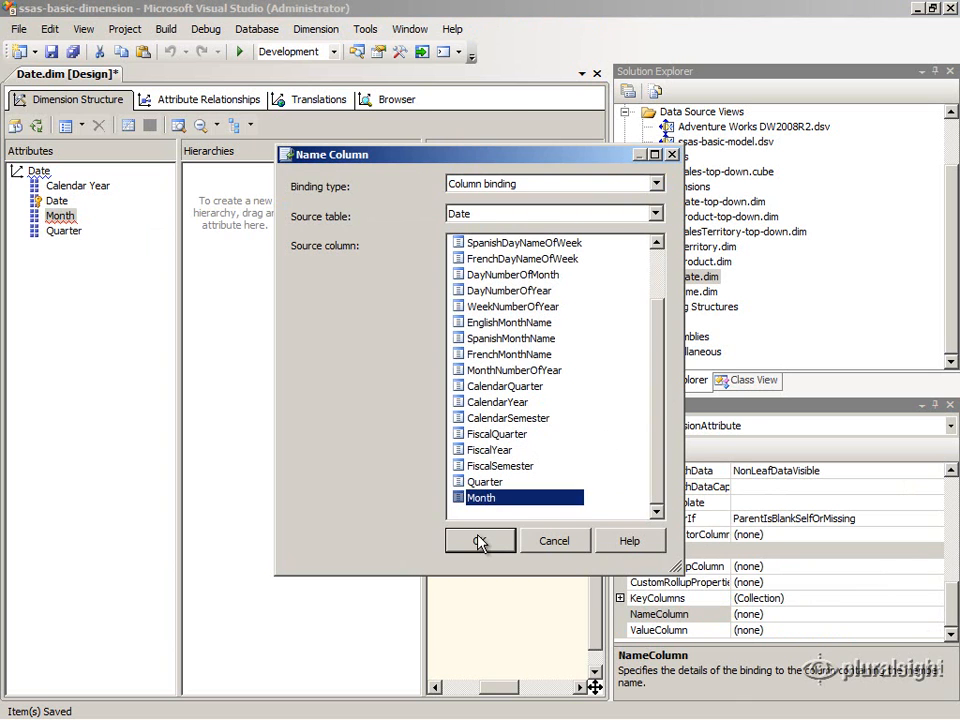
{"action": "left_click", "coordinate": [480, 540]}
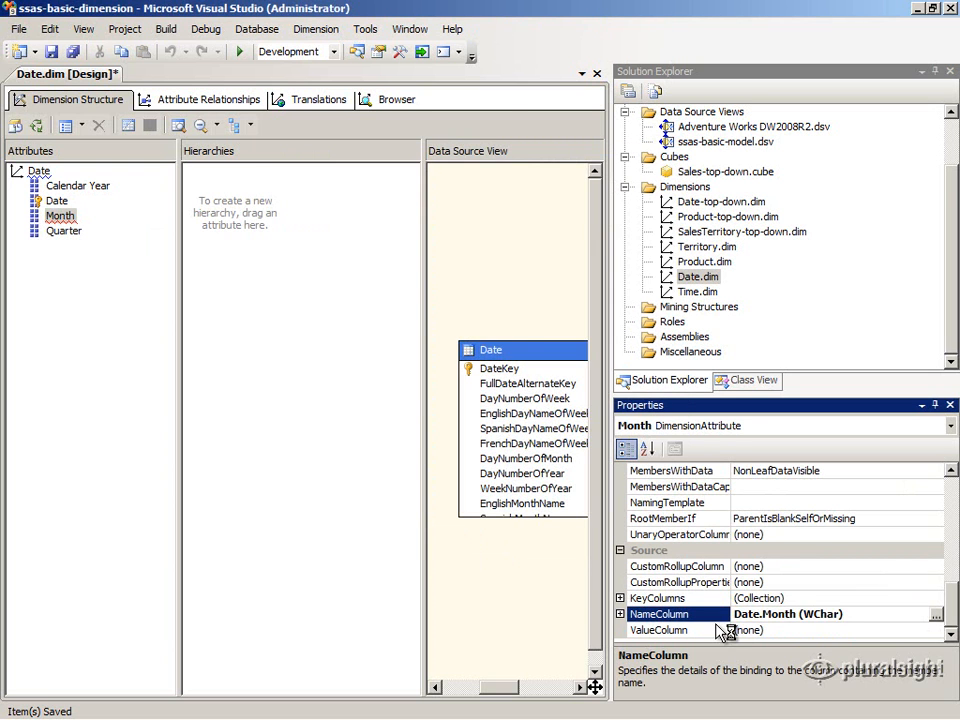
{"action": "left_click", "coordinate": [748, 629]}
Step: Deploy the ssas-basic-dimension project
{"action": "left_click", "coordinate": [71, 252]}
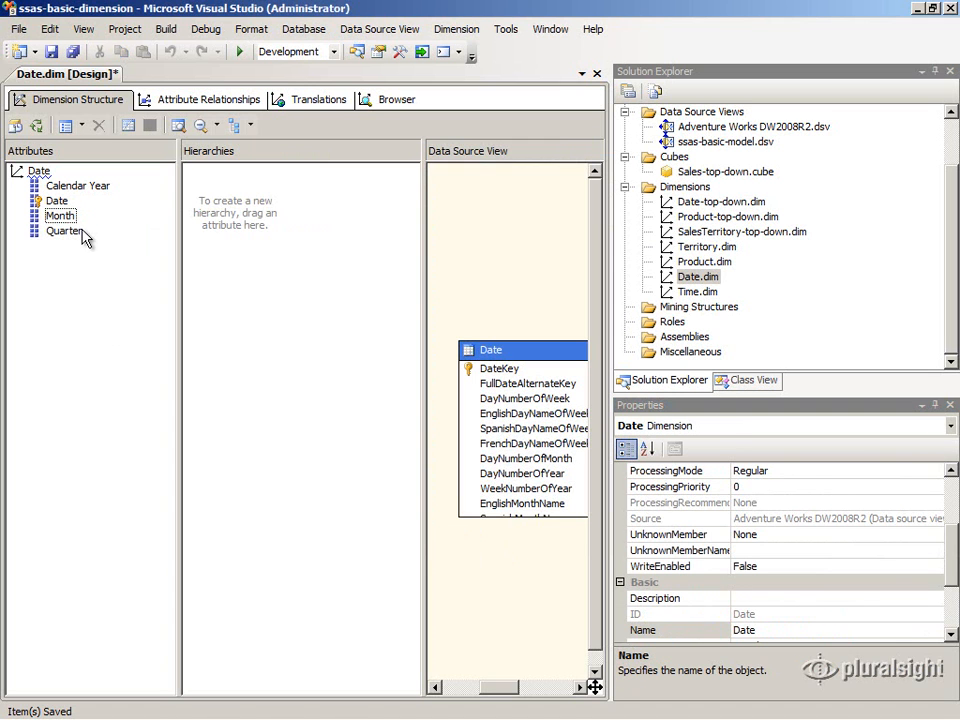
{"action": "left_click", "coordinate": [66, 217]}
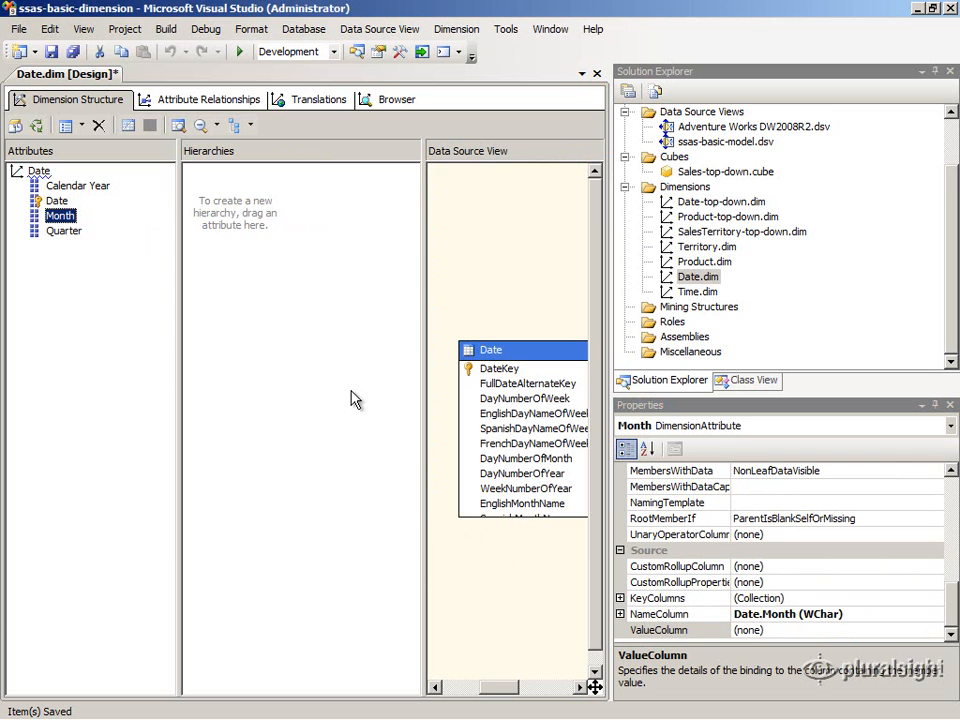
{"action": "left_click", "coordinate": [950, 132]}
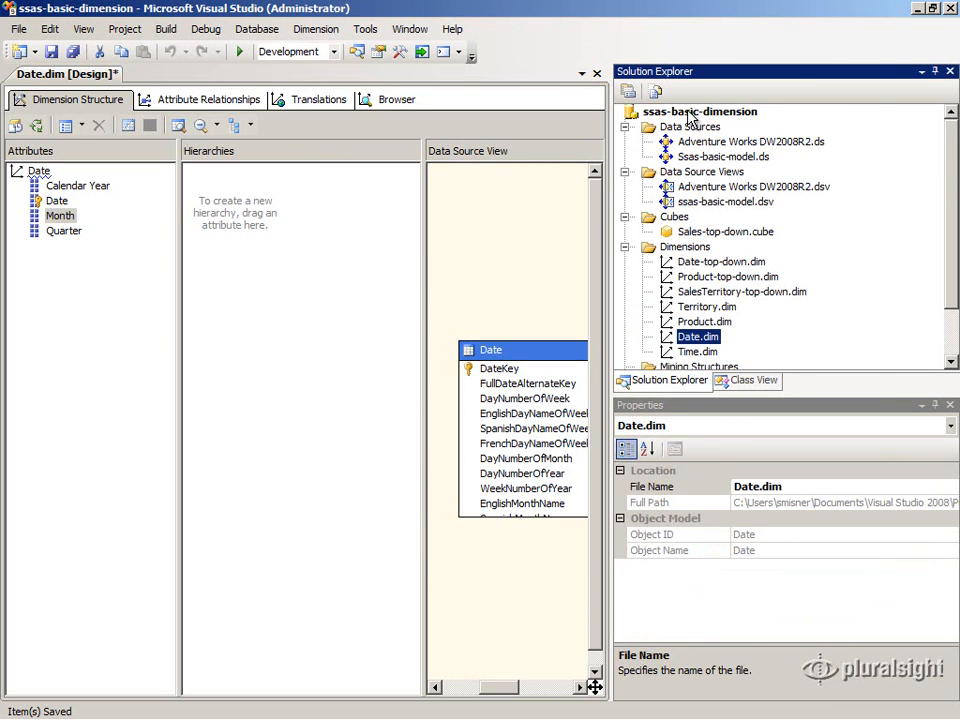
{"action": "left_click", "coordinate": [688, 114]}
{"action": "right_click", "coordinate": [688, 114]}
{"action": "left_click", "coordinate": [690, 236]}
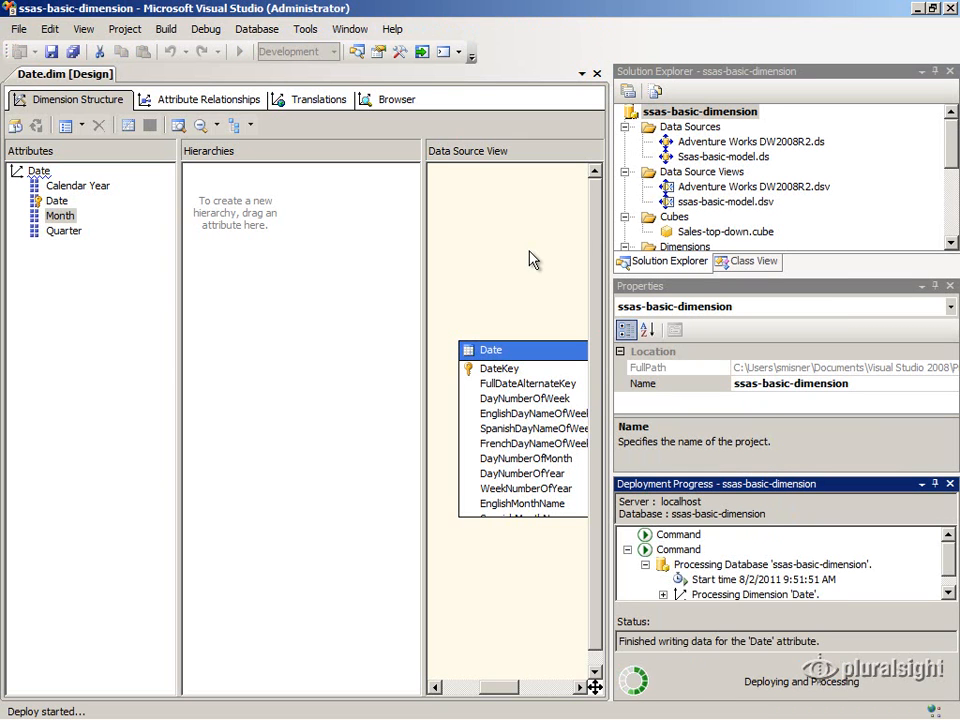
Step: Reconnect the dimension Browser to view the reprocessed Quarter hierarchy
{"action": "left_click", "coordinate": [387, 102]}
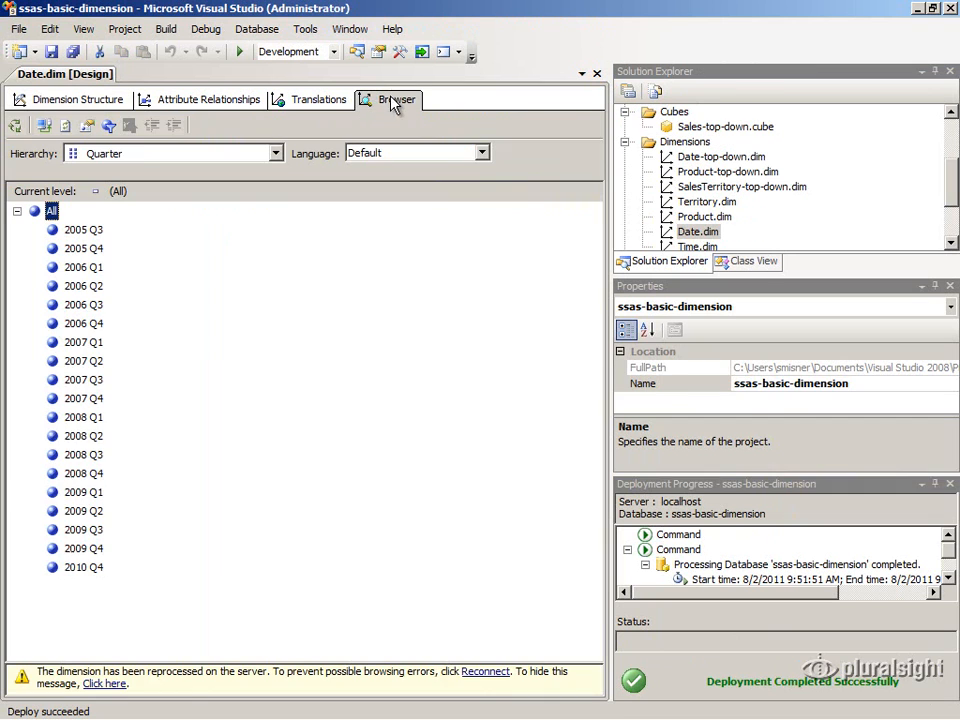
{"action": "left_click", "coordinate": [44, 126]}
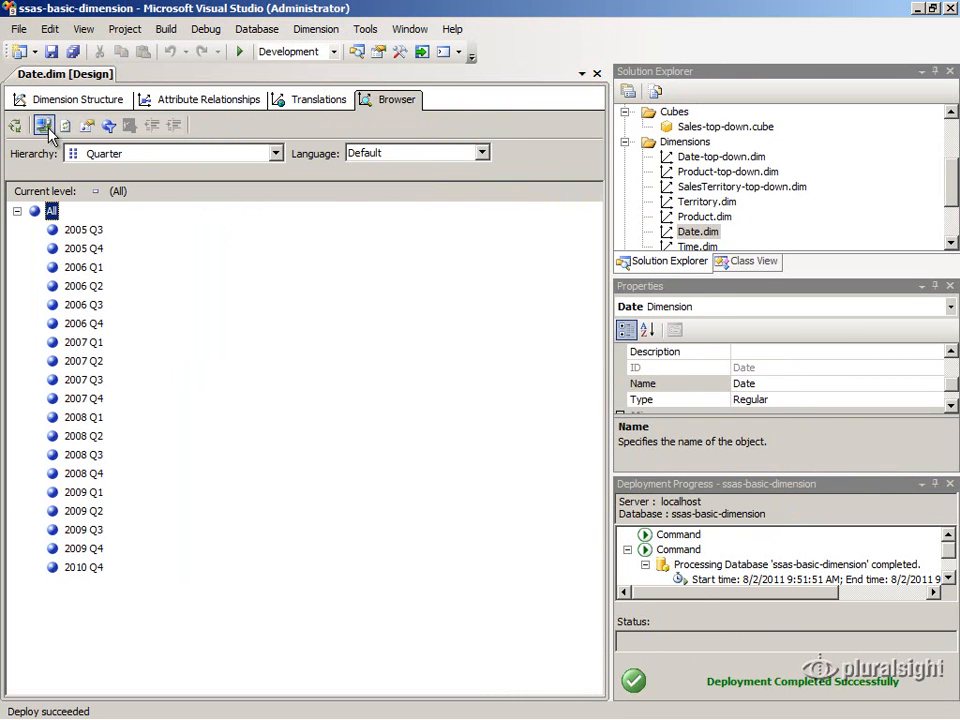
Step: Switch the dimension Browser to the Month hierarchy to view its members
{"action": "left_click", "coordinate": [120, 156]}
{"action": "left_click", "coordinate": [128, 205]}
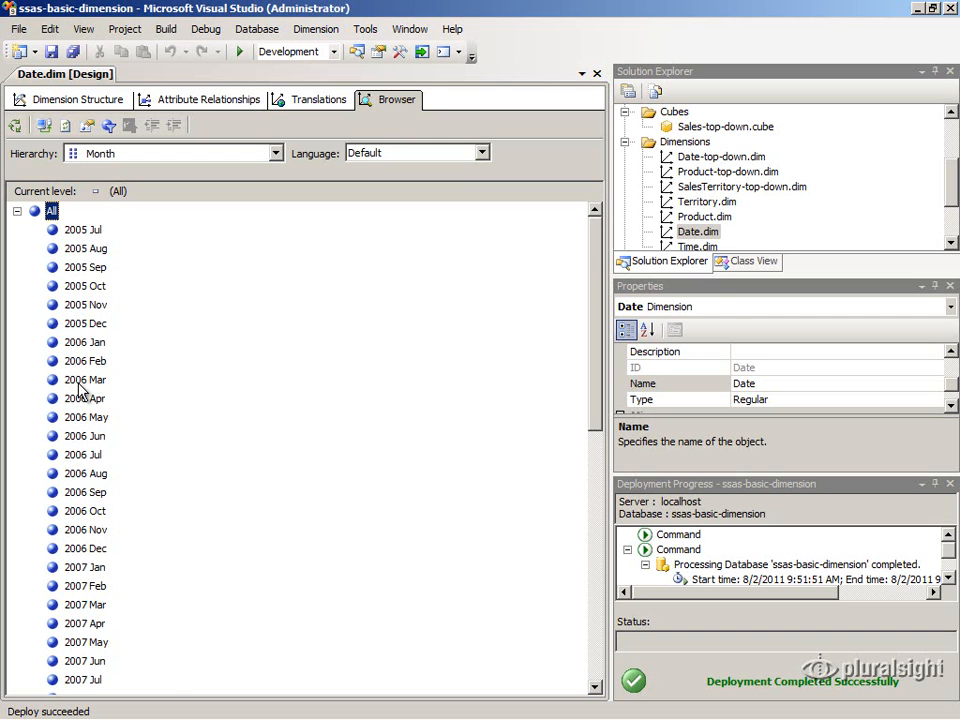
Step: Launch the Business Intelligence Wizard on the Date dimension and choose Define dimension intelligence
{"action": "left_click", "coordinate": [44, 104]}
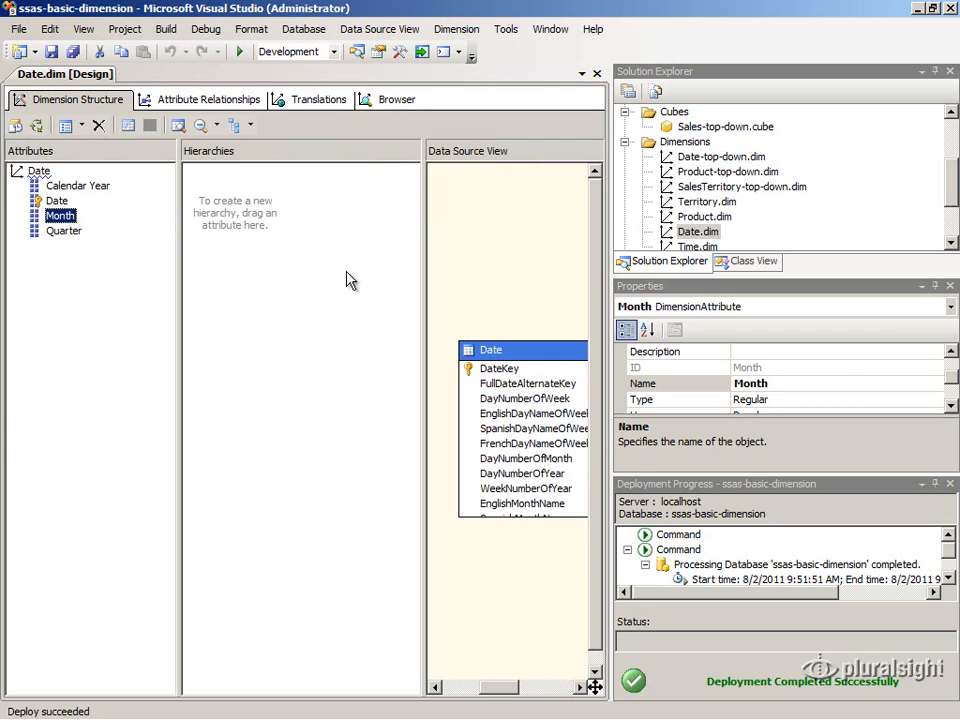
{"action": "left_click", "coordinate": [948, 485]}
{"action": "left_click", "coordinate": [107, 290]}
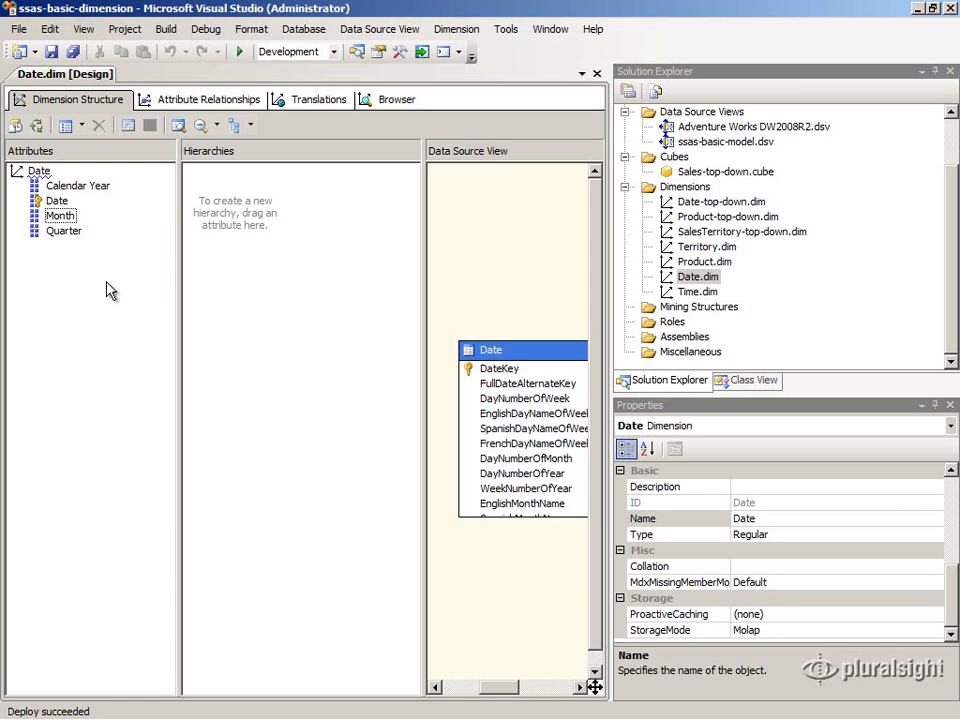
{"action": "left_click", "coordinate": [15, 126]}
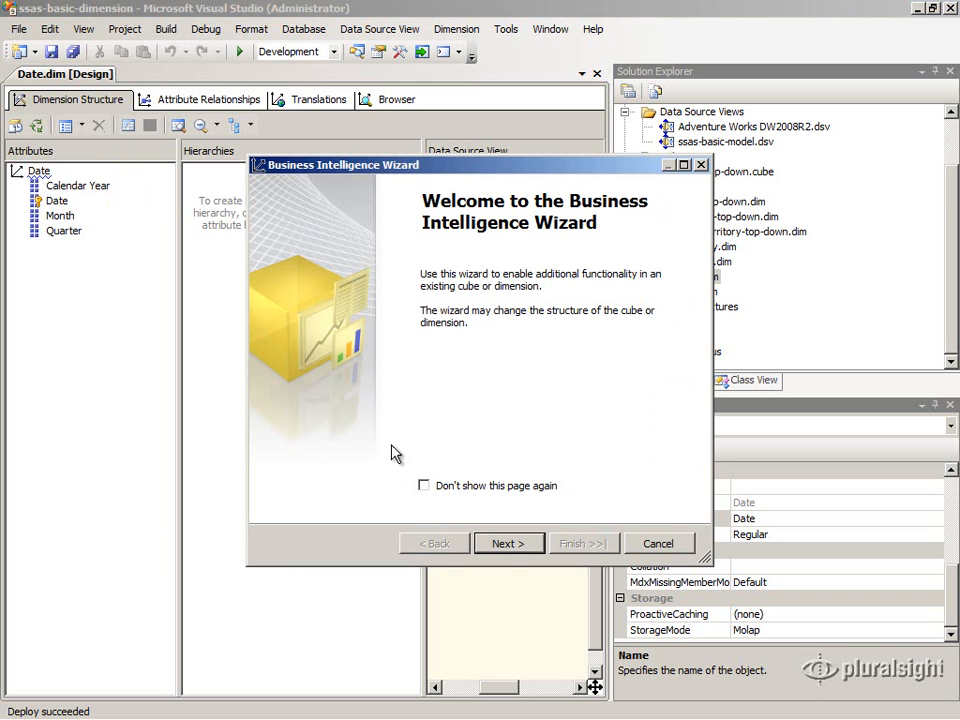
{"action": "left_click", "coordinate": [503, 544]}
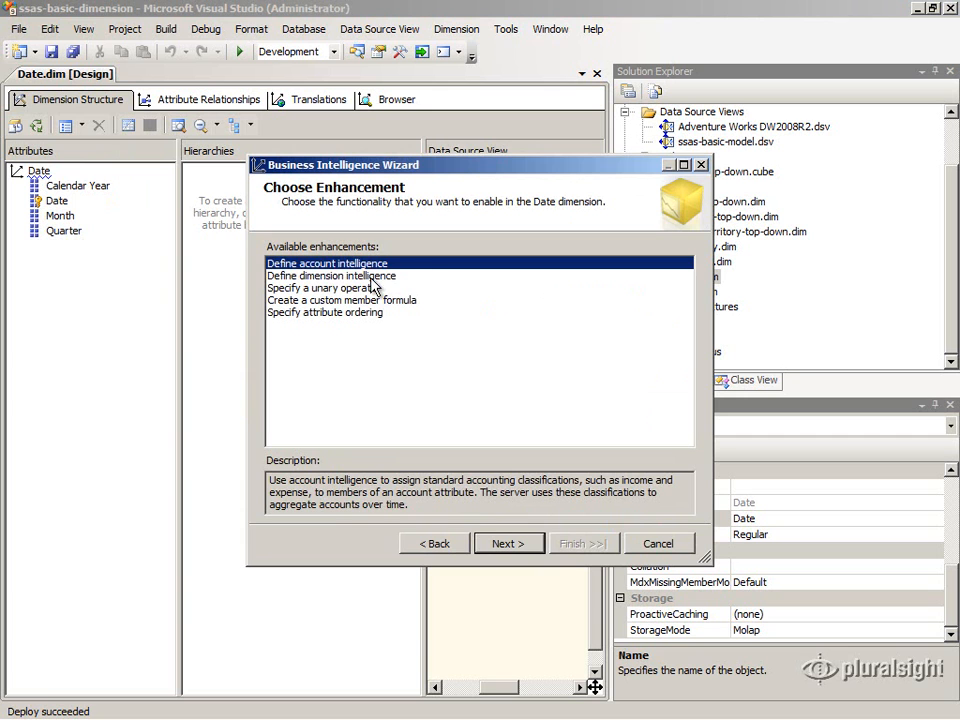
{"action": "left_click", "coordinate": [283, 277]}
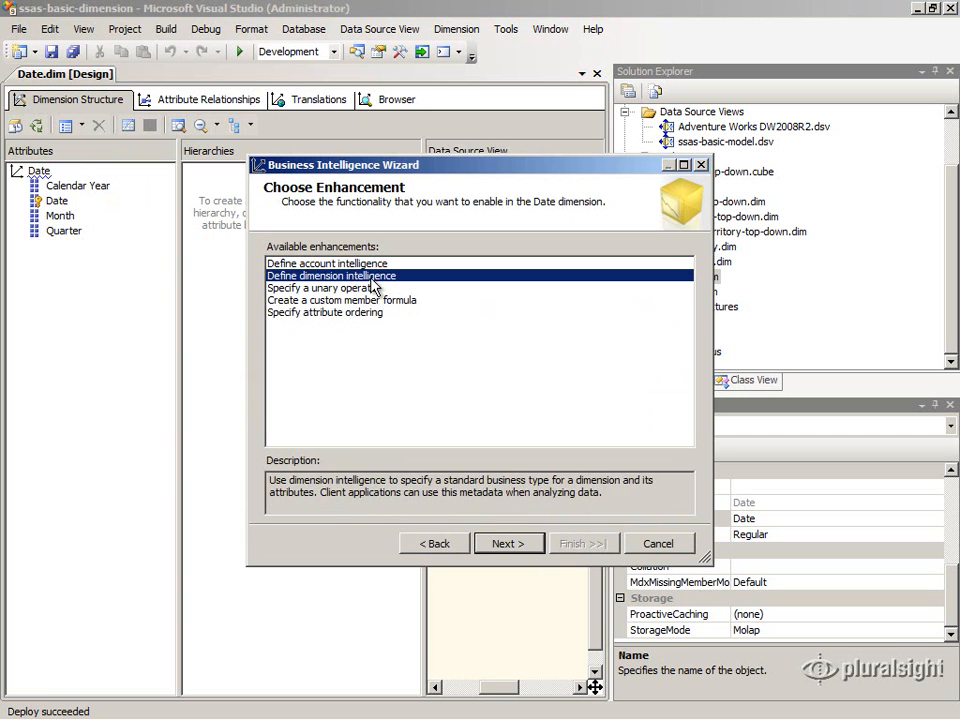
{"action": "left_click", "coordinate": [509, 547]}
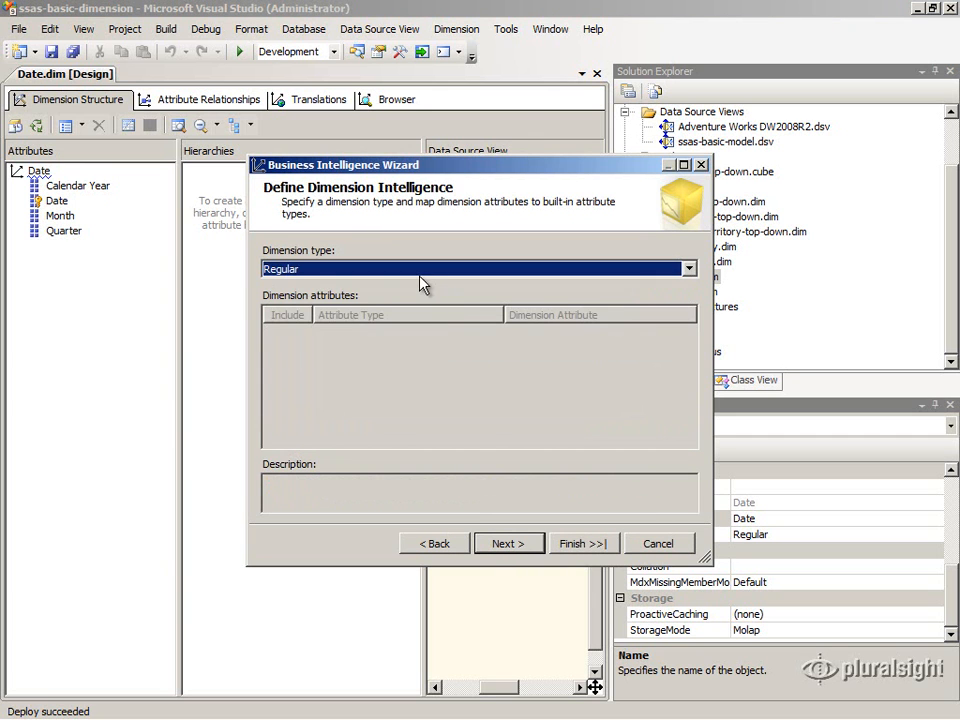
Step: Set the dimension type to Time
{"action": "left_click", "coordinate": [409, 270]}
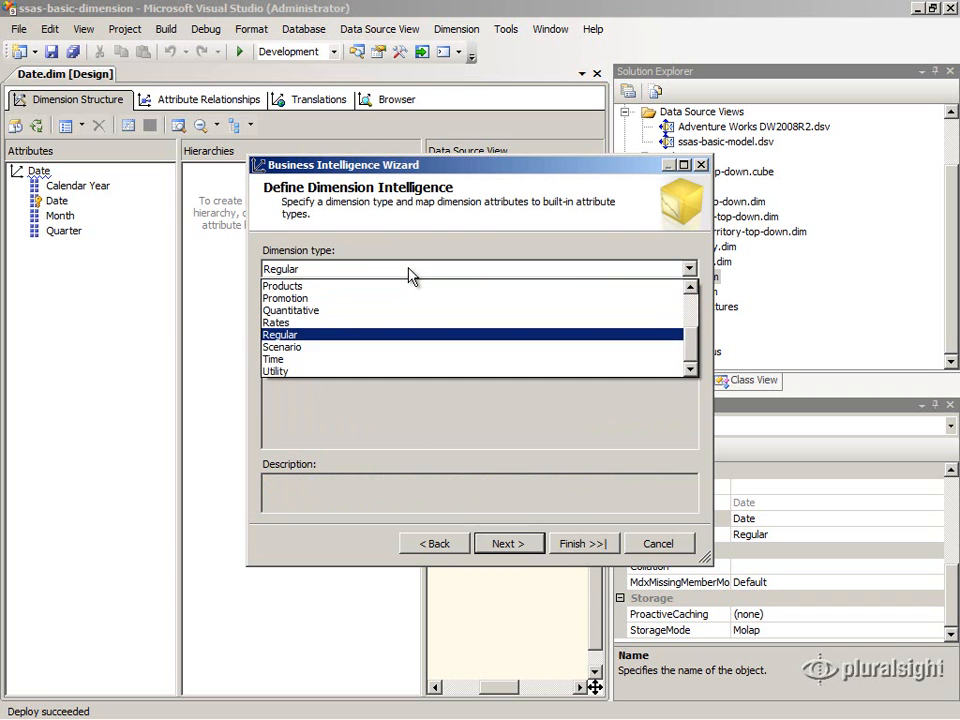
{"action": "key", "text": "Down"}
{"action": "key", "text": "Down"}
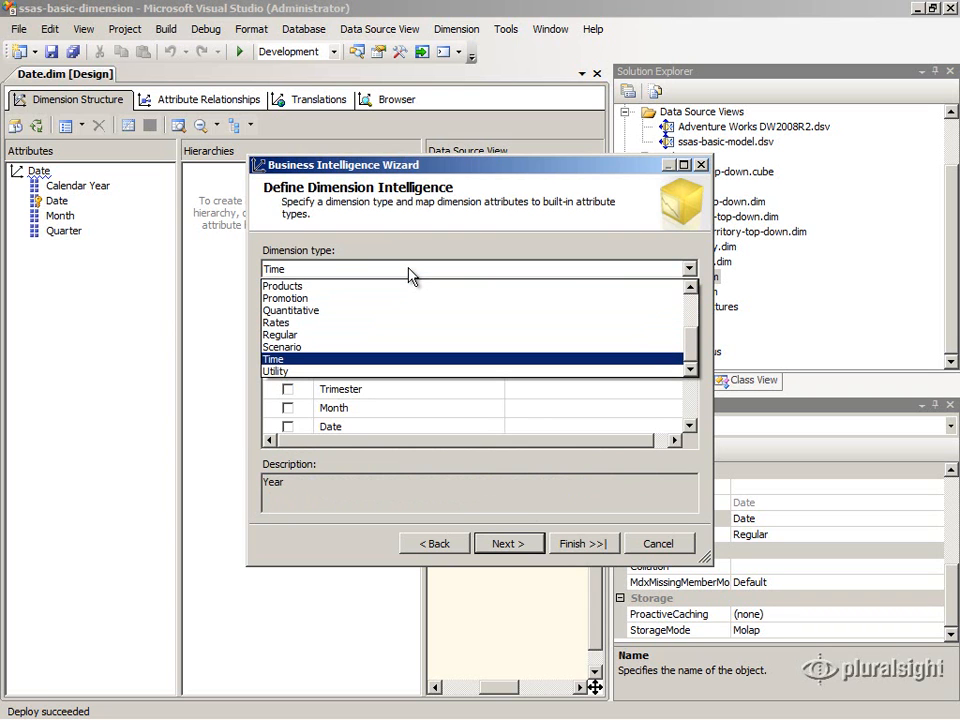
{"action": "left_click", "coordinate": [409, 270]}
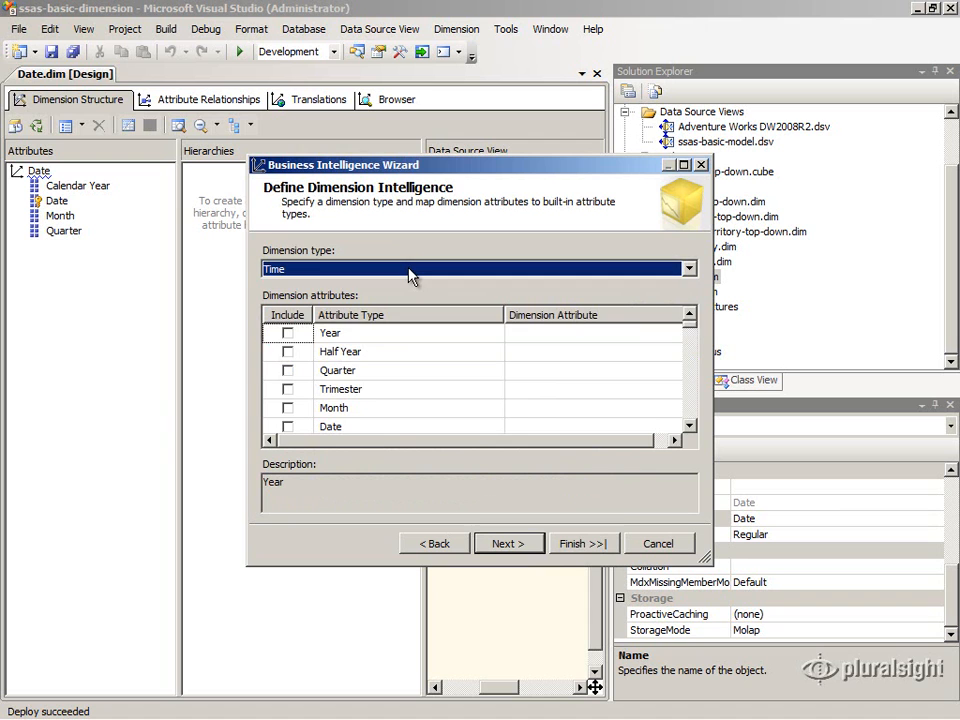
{"action": "left_click", "coordinate": [409, 272]}
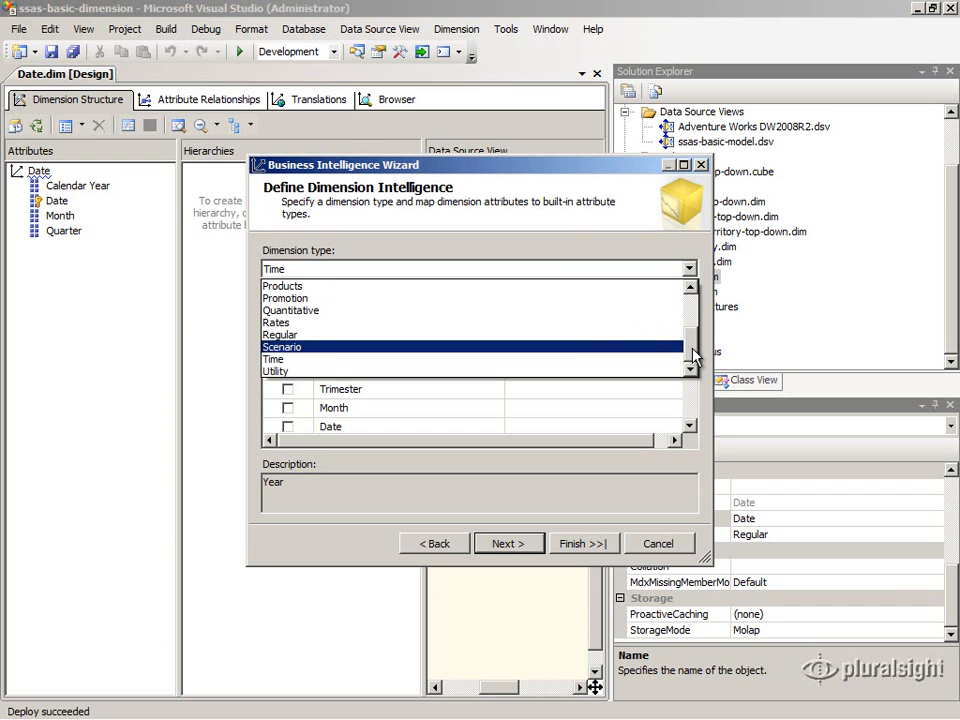
{"action": "left_click_drag", "start_coordinate": [693, 358], "coordinate": [696, 311]}
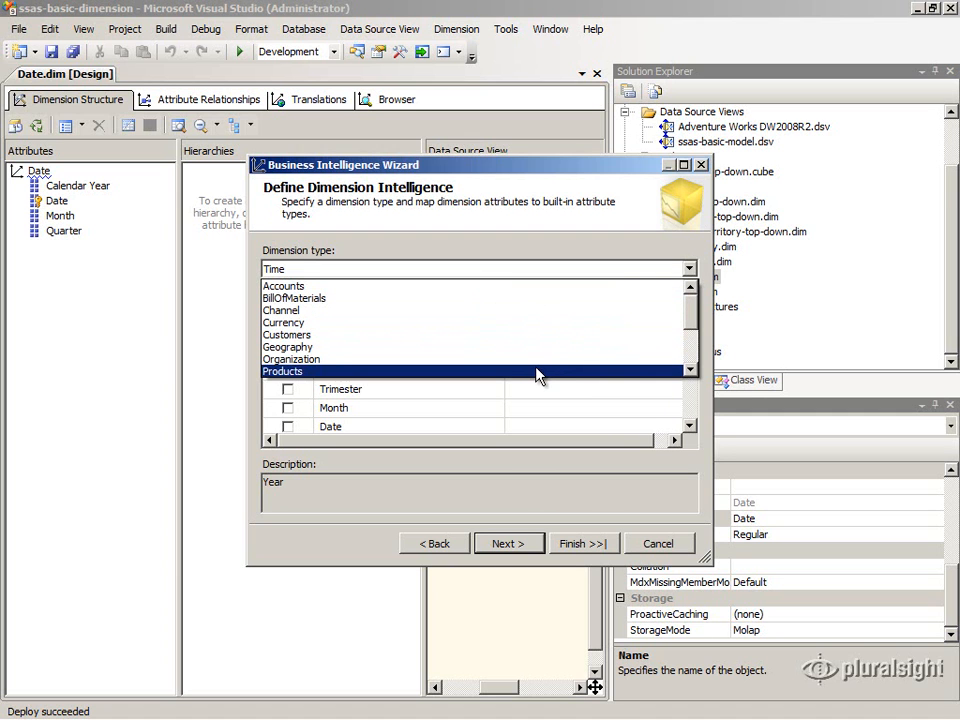
{"action": "left_click", "coordinate": [692, 352]}
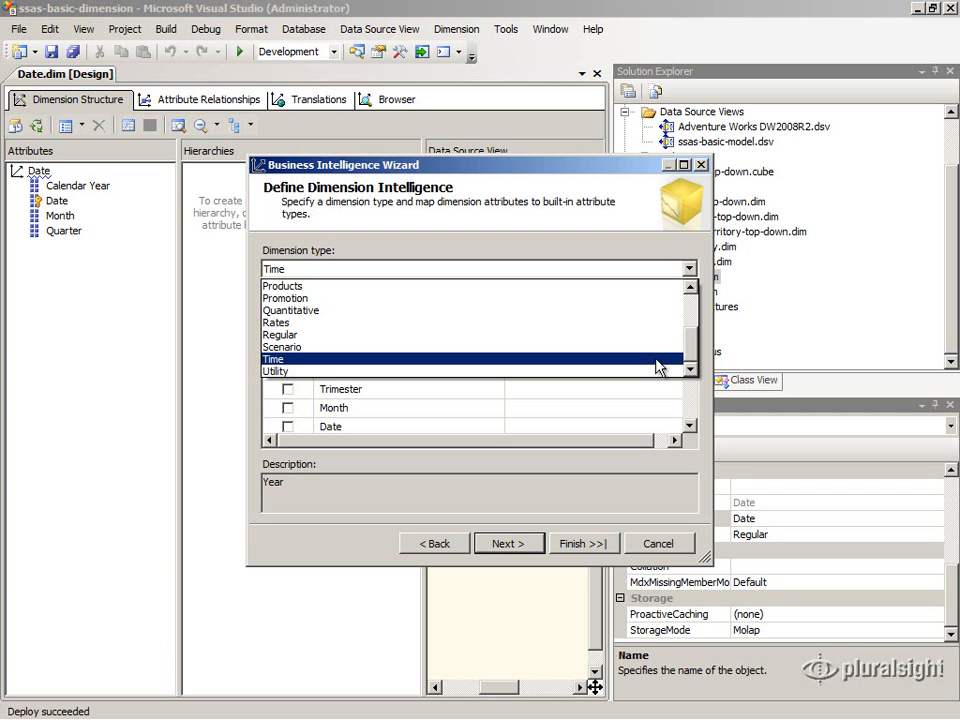
{"action": "left_click", "coordinate": [659, 359]}
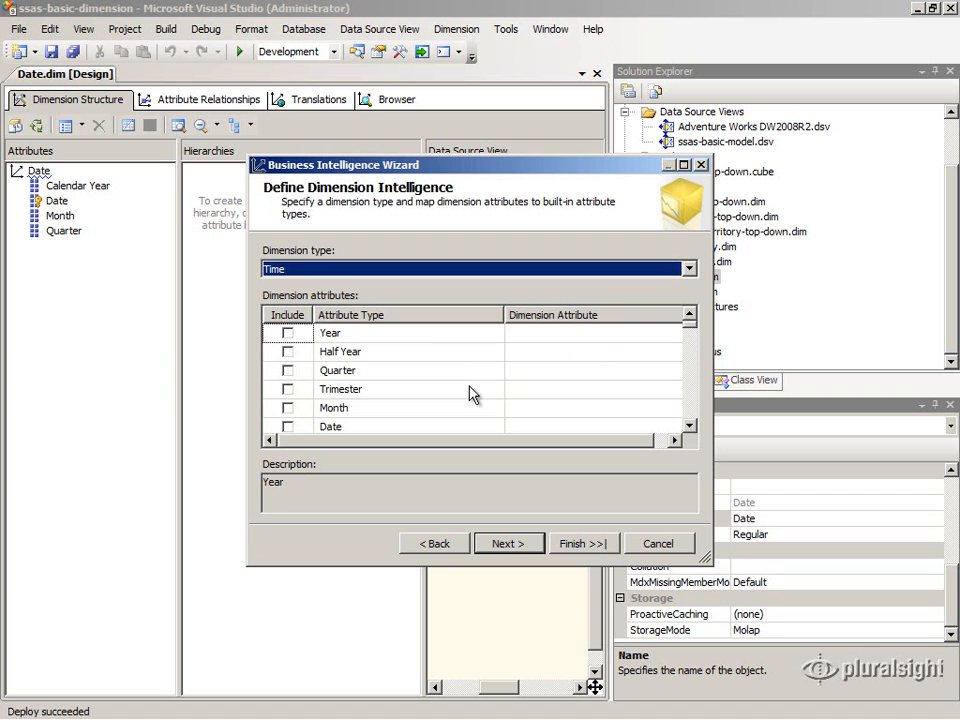
Step: Include the Year attribute type and map it to the Calendar Year attribute
{"action": "left_click", "coordinate": [288, 334]}
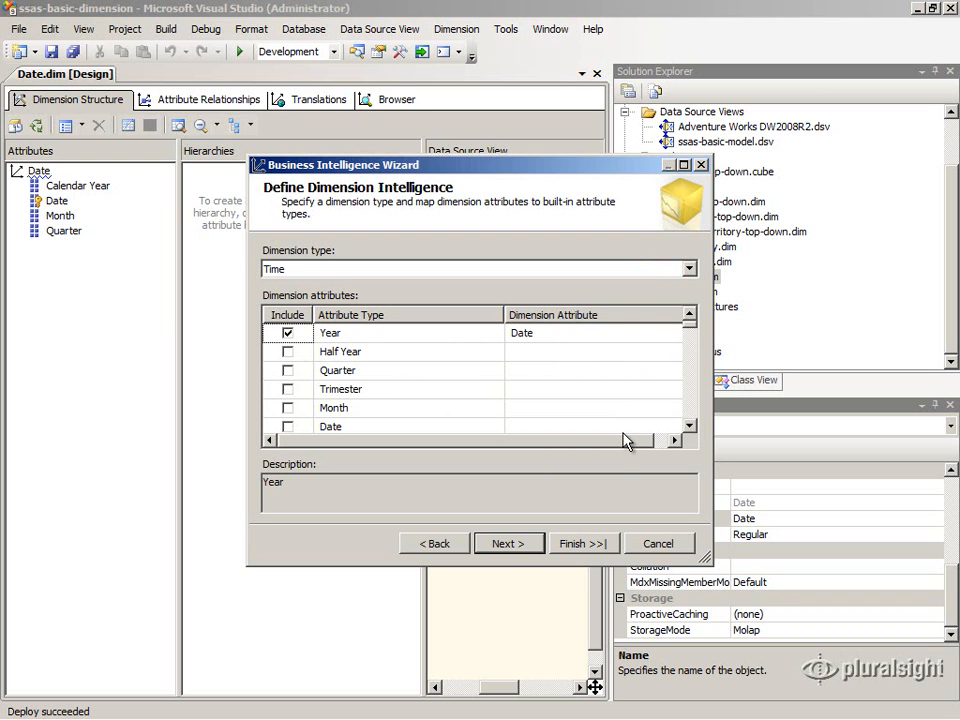
{"action": "left_click_drag", "start_coordinate": [628, 439], "coordinate": [654, 441]}
{"action": "left_click", "coordinate": [673, 338]}
{"action": "left_click", "coordinate": [673, 338]}
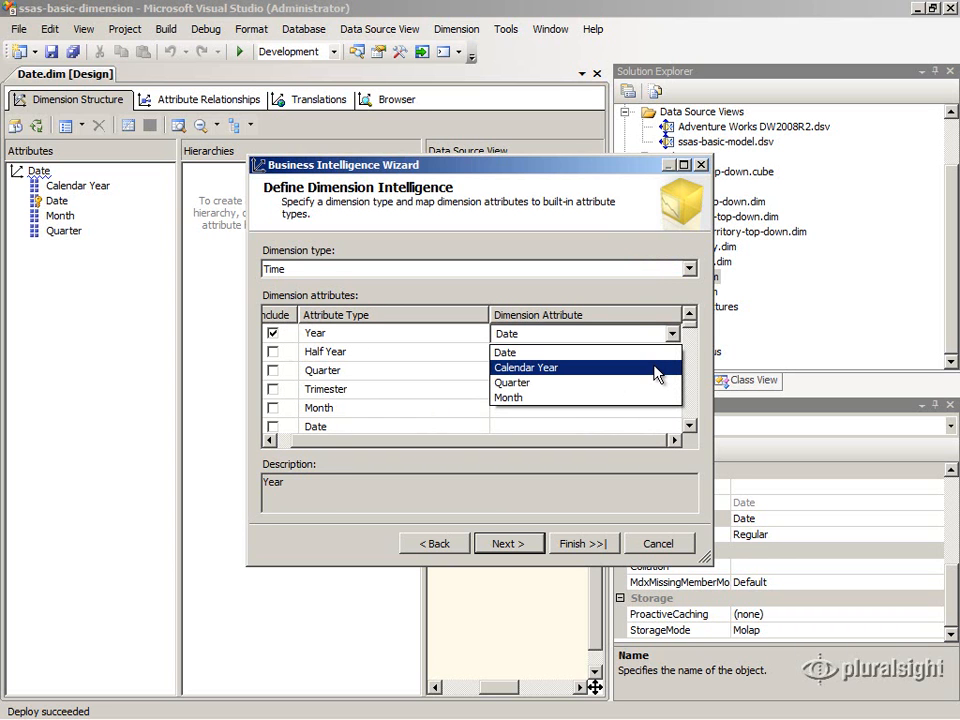
{"action": "left_click", "coordinate": [655, 368]}
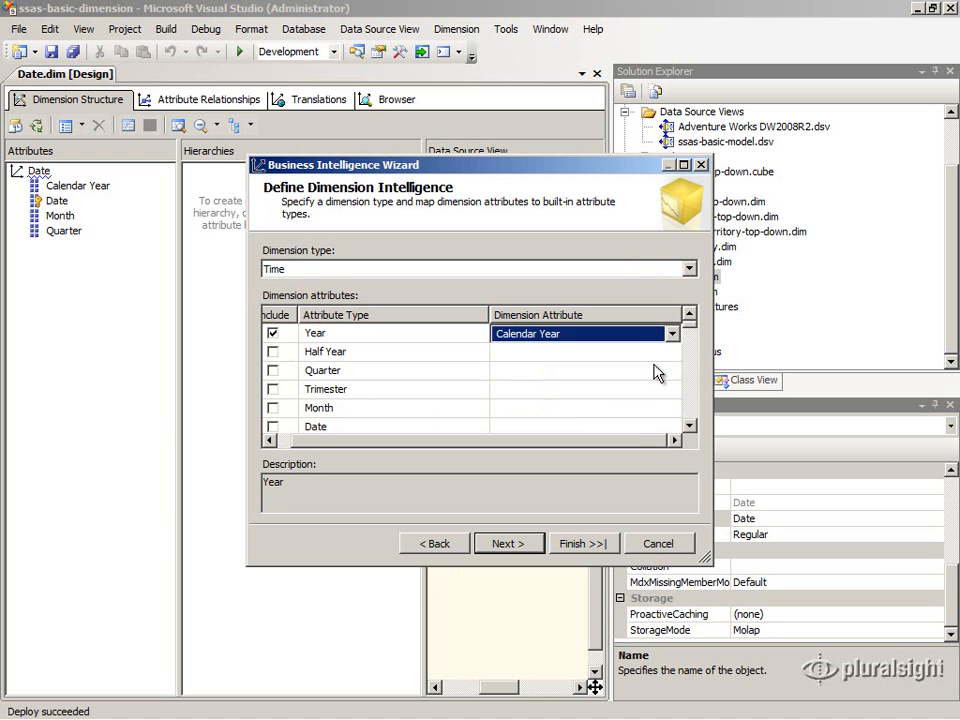
Step: Include the Quarter and Month attribute types, mapping them to the Quarter and Month attributes
{"action": "left_click", "coordinate": [273, 370]}
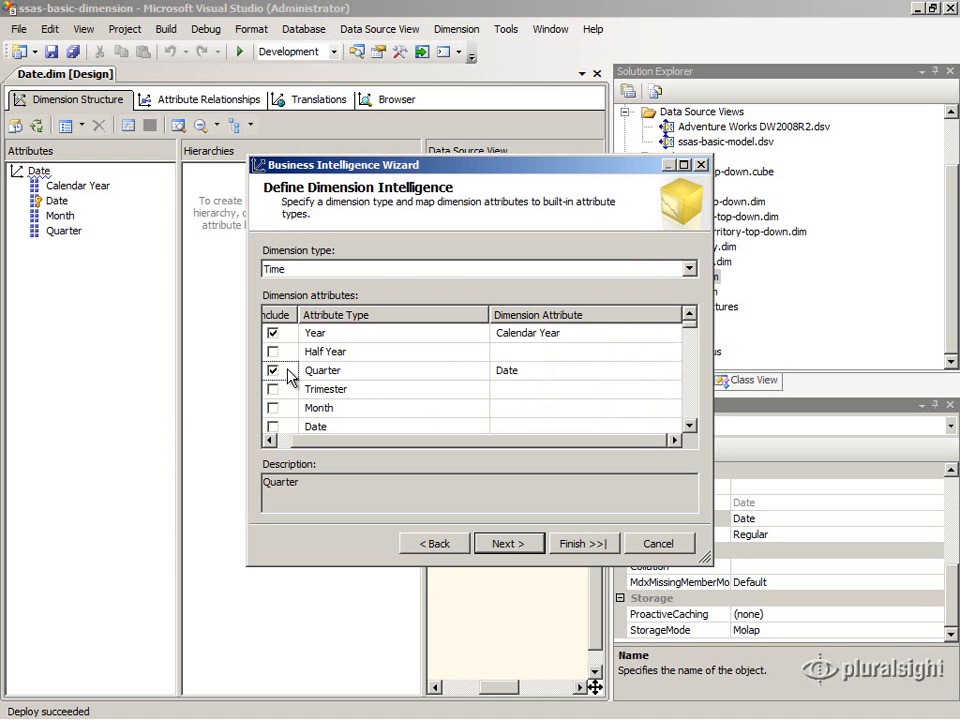
{"action": "left_click", "coordinate": [671, 371]}
{"action": "left_click", "coordinate": [674, 373]}
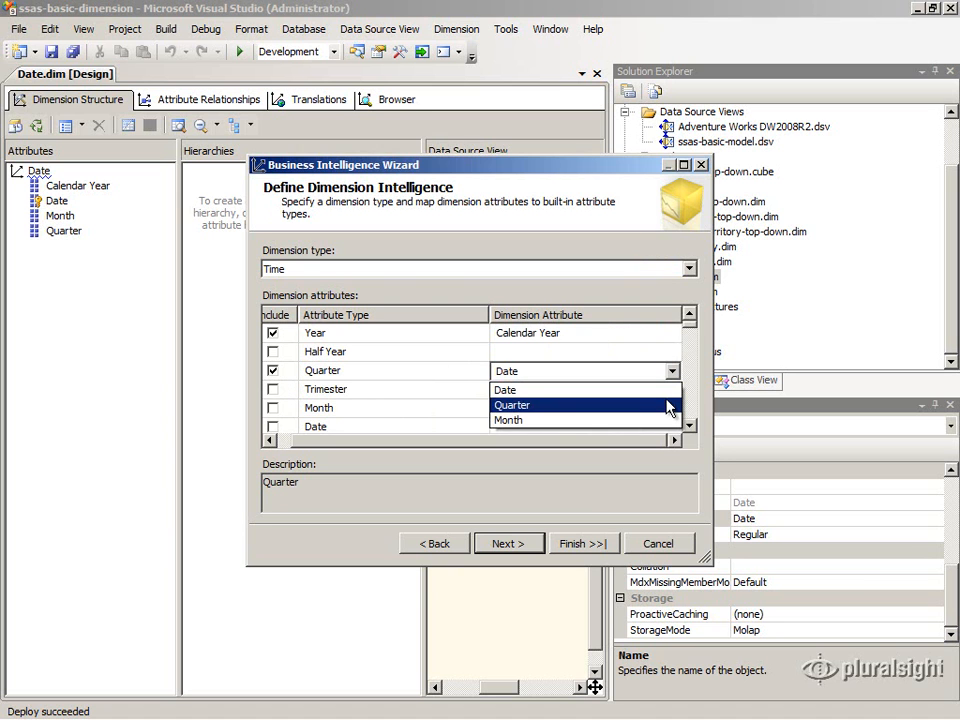
{"action": "left_click", "coordinate": [668, 406]}
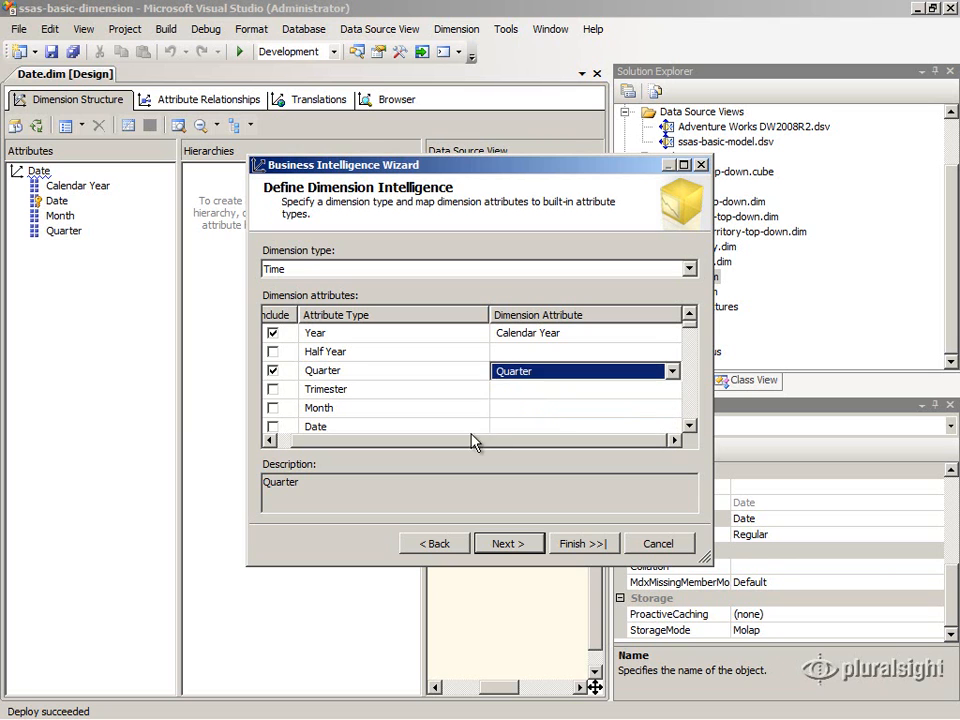
{"action": "left_click", "coordinate": [273, 408]}
{"action": "left_click", "coordinate": [671, 412]}
{"action": "left_click", "coordinate": [673, 410]}
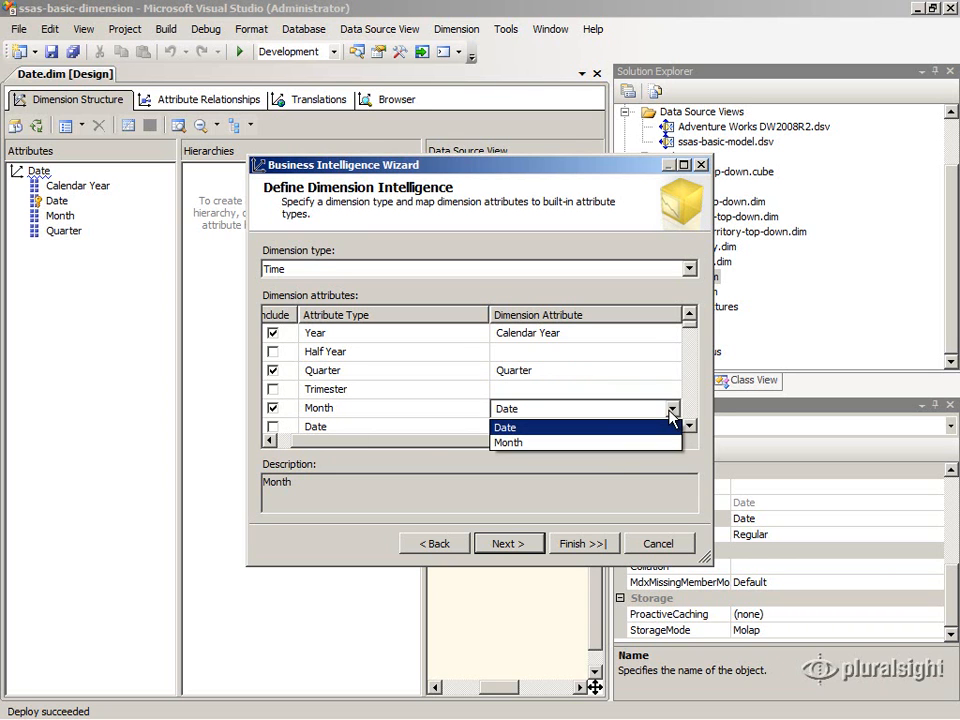
{"action": "left_click", "coordinate": [671, 444]}
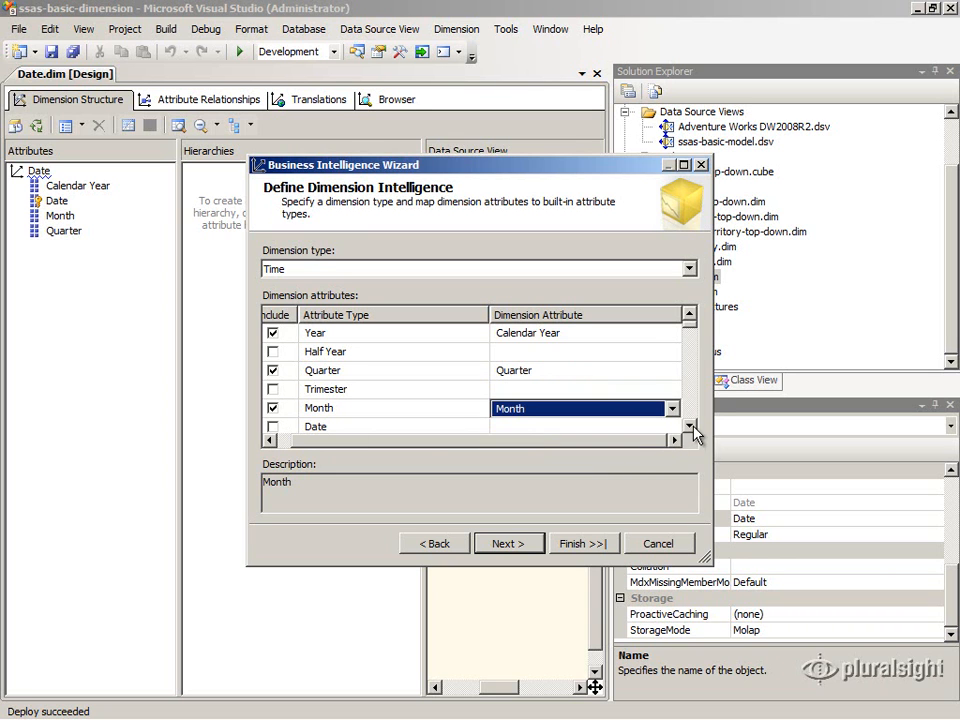
Step: Include the Date attribute type mapped to Date and finish the wizard
{"action": "left_click", "coordinate": [690, 429]}
{"action": "left_click", "coordinate": [690, 429]}
{"action": "left_click", "coordinate": [273, 389]}
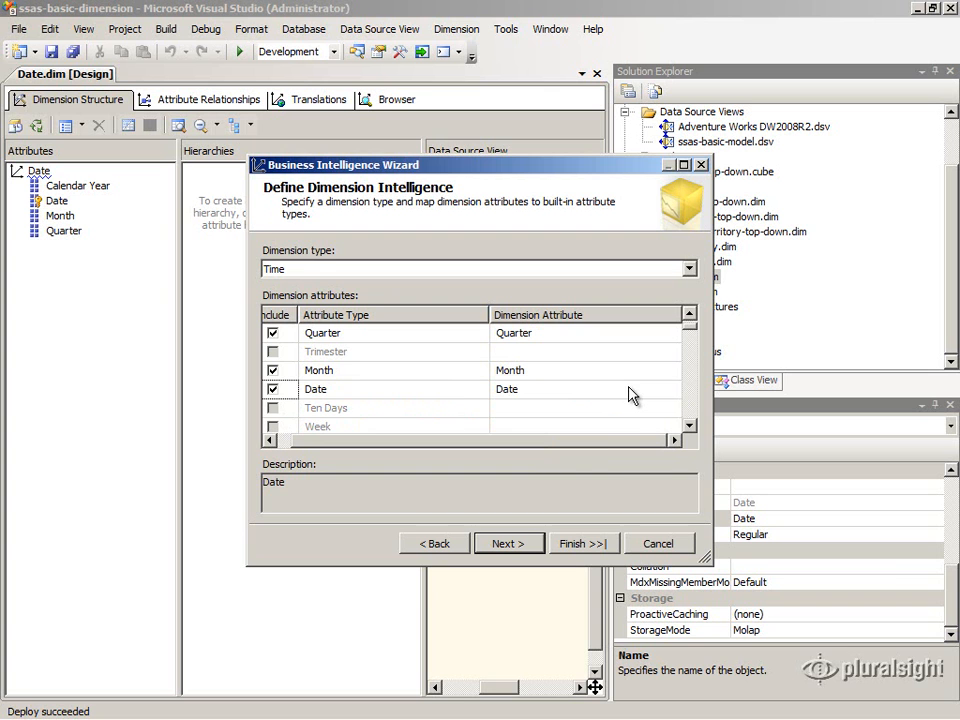
{"action": "left_click", "coordinate": [518, 545]}
{"action": "left_click", "coordinate": [569, 545]}
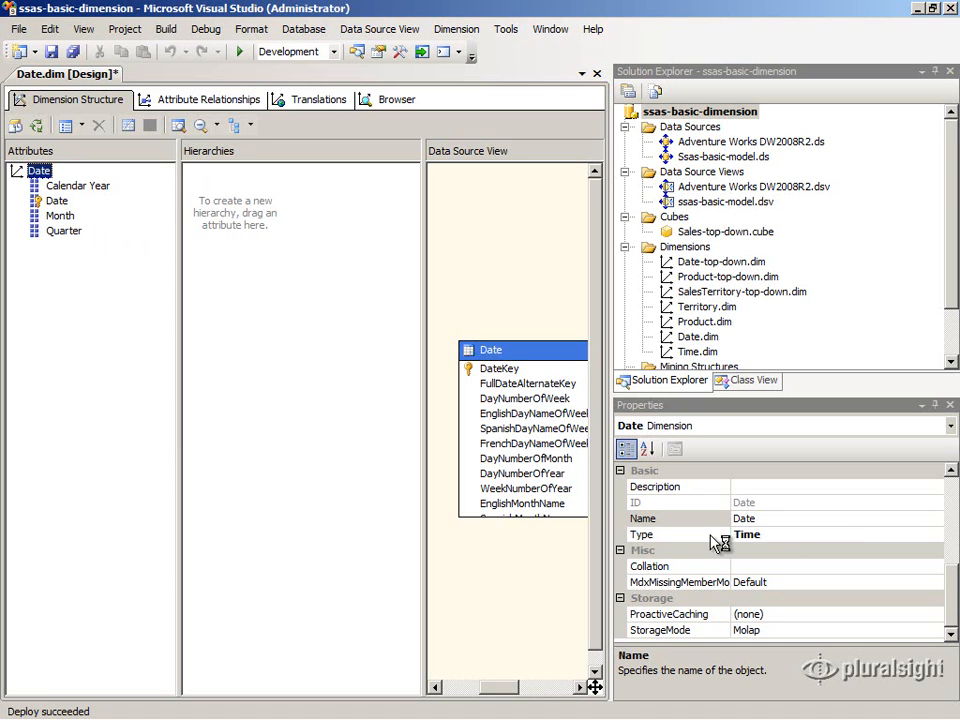
Step: Check the Type property of the Date dimension and of the Calendar Year and Quarter attributes
{"action": "left_click", "coordinate": [785, 536]}
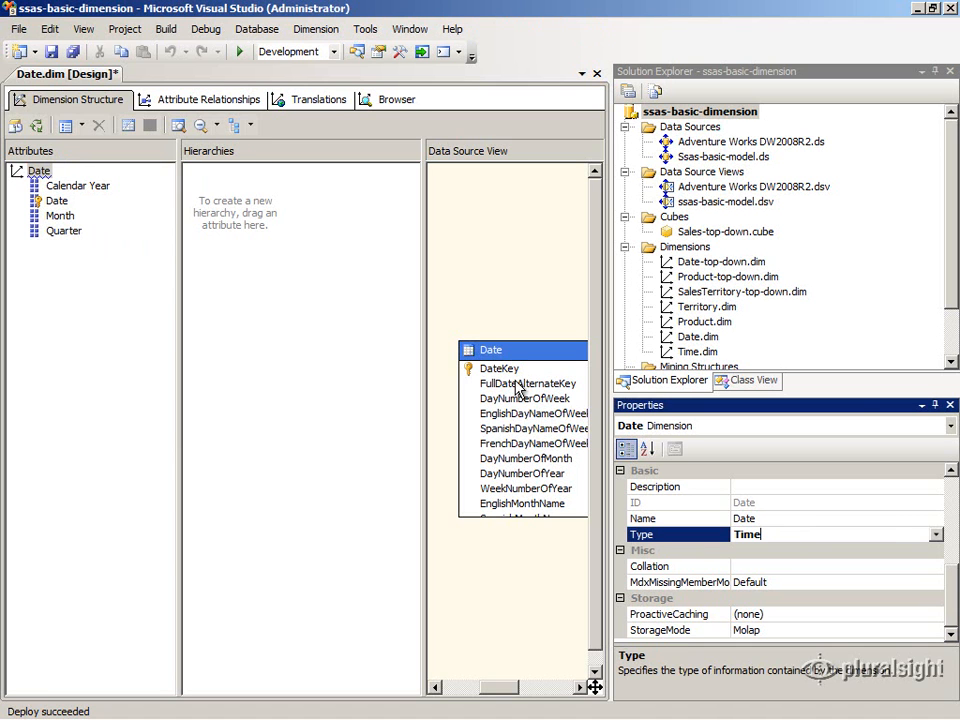
{"action": "left_click", "coordinate": [86, 187]}
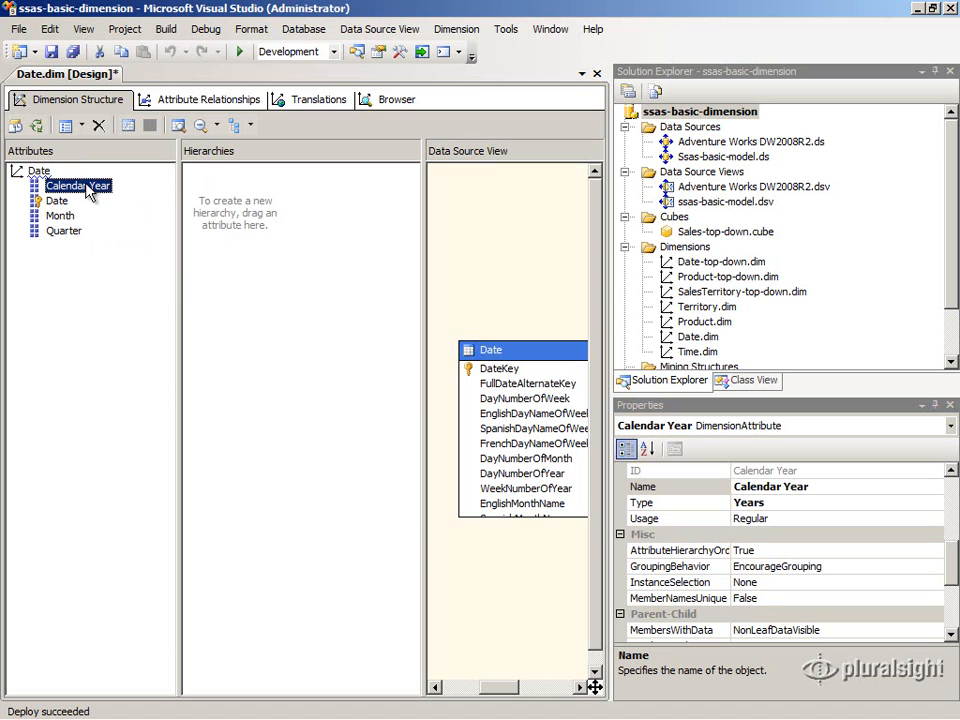
{"action": "left_click", "coordinate": [791, 502]}
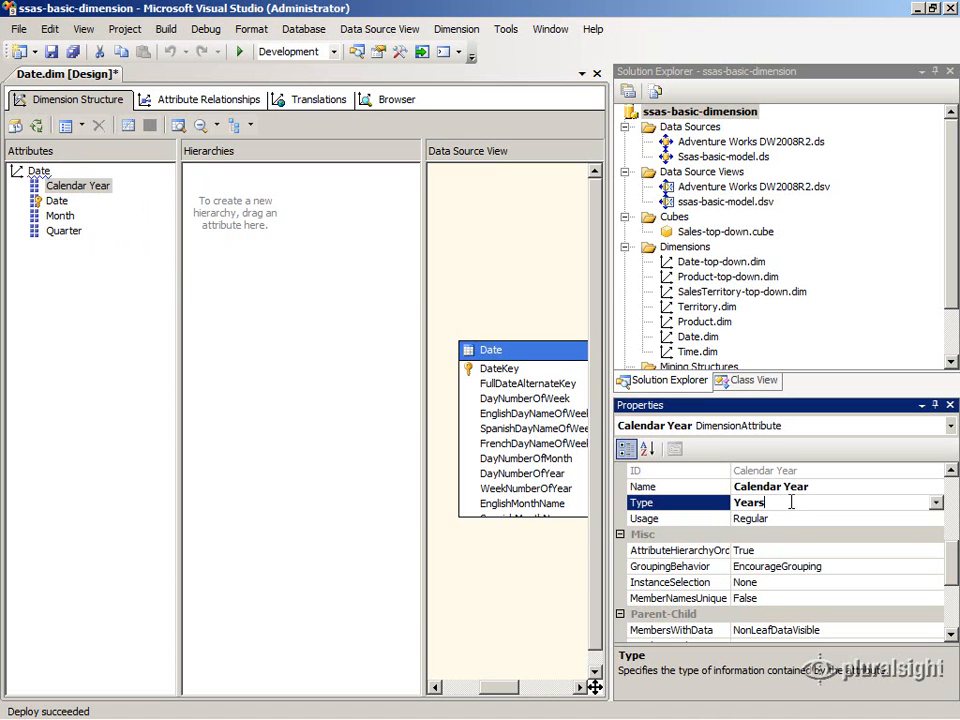
{"action": "left_click", "coordinate": [70, 232]}
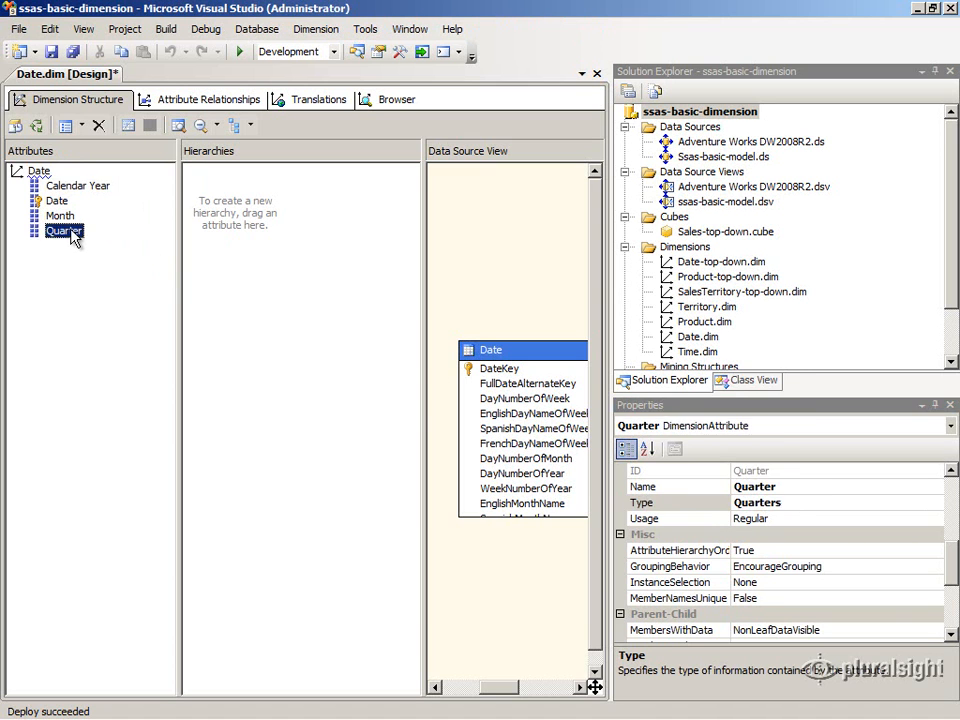
{"action": "left_click", "coordinate": [815, 503]}
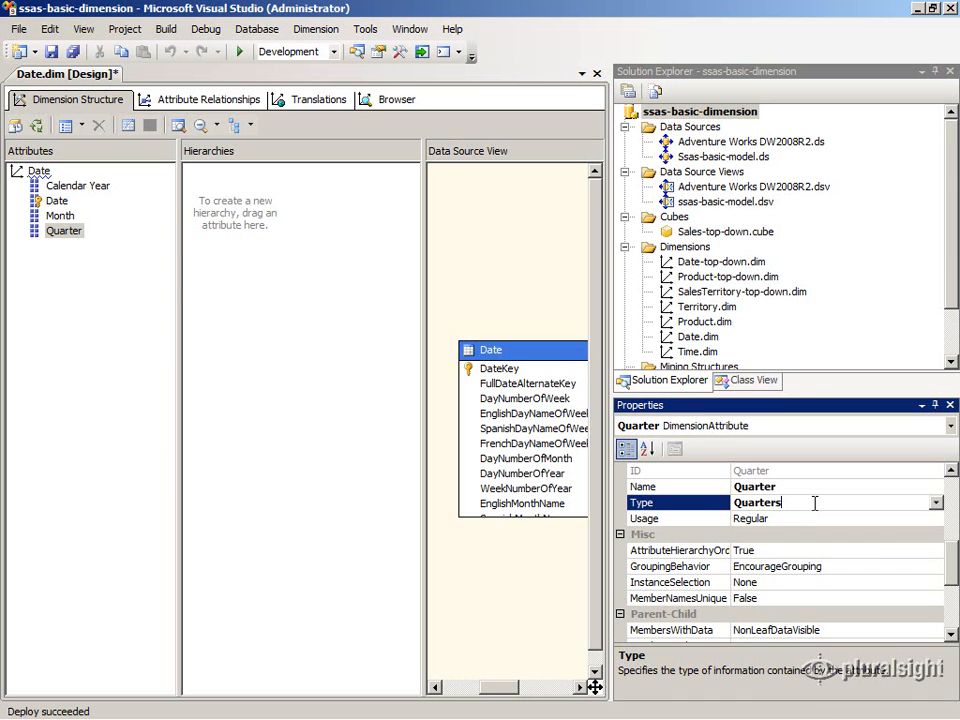
Step: Deploy the ssas-basic-dimension project
{"action": "right_click", "coordinate": [663, 112]}
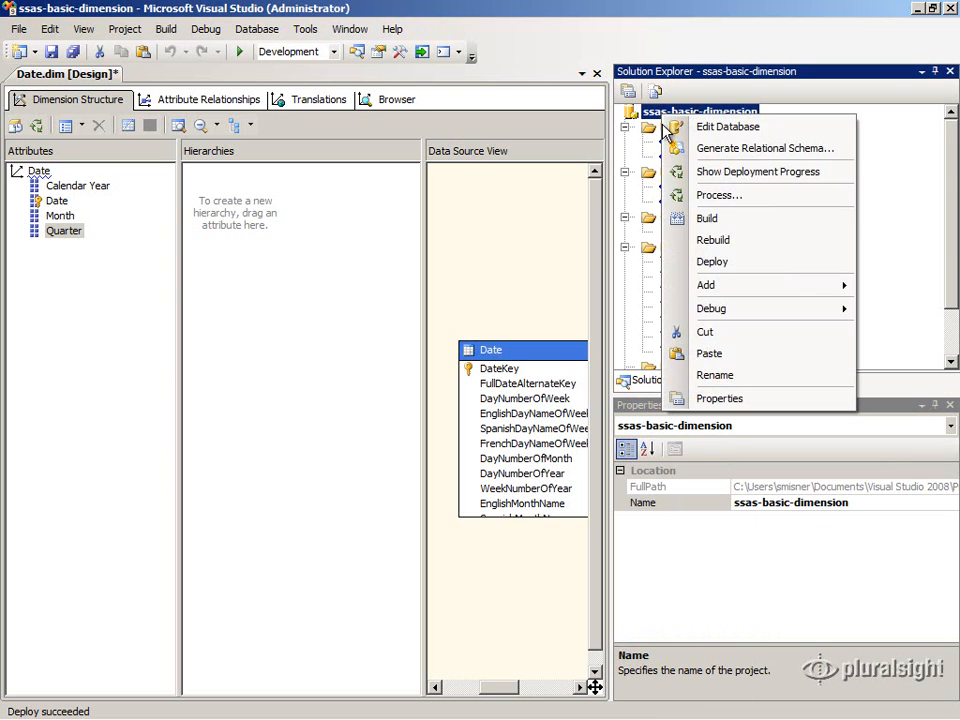
{"action": "left_click", "coordinate": [700, 260]}
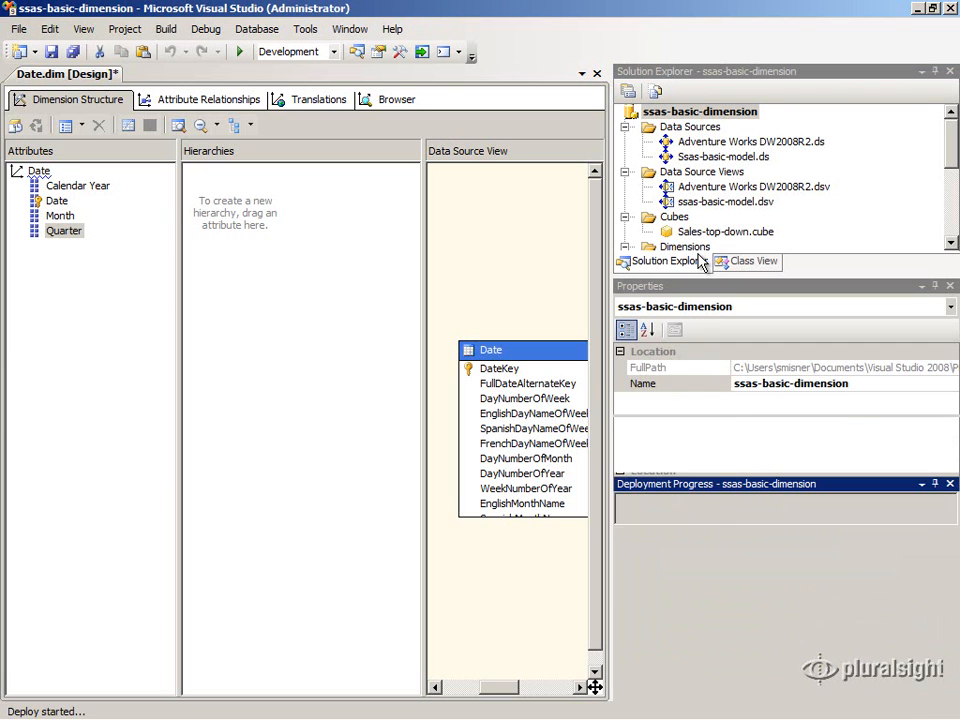